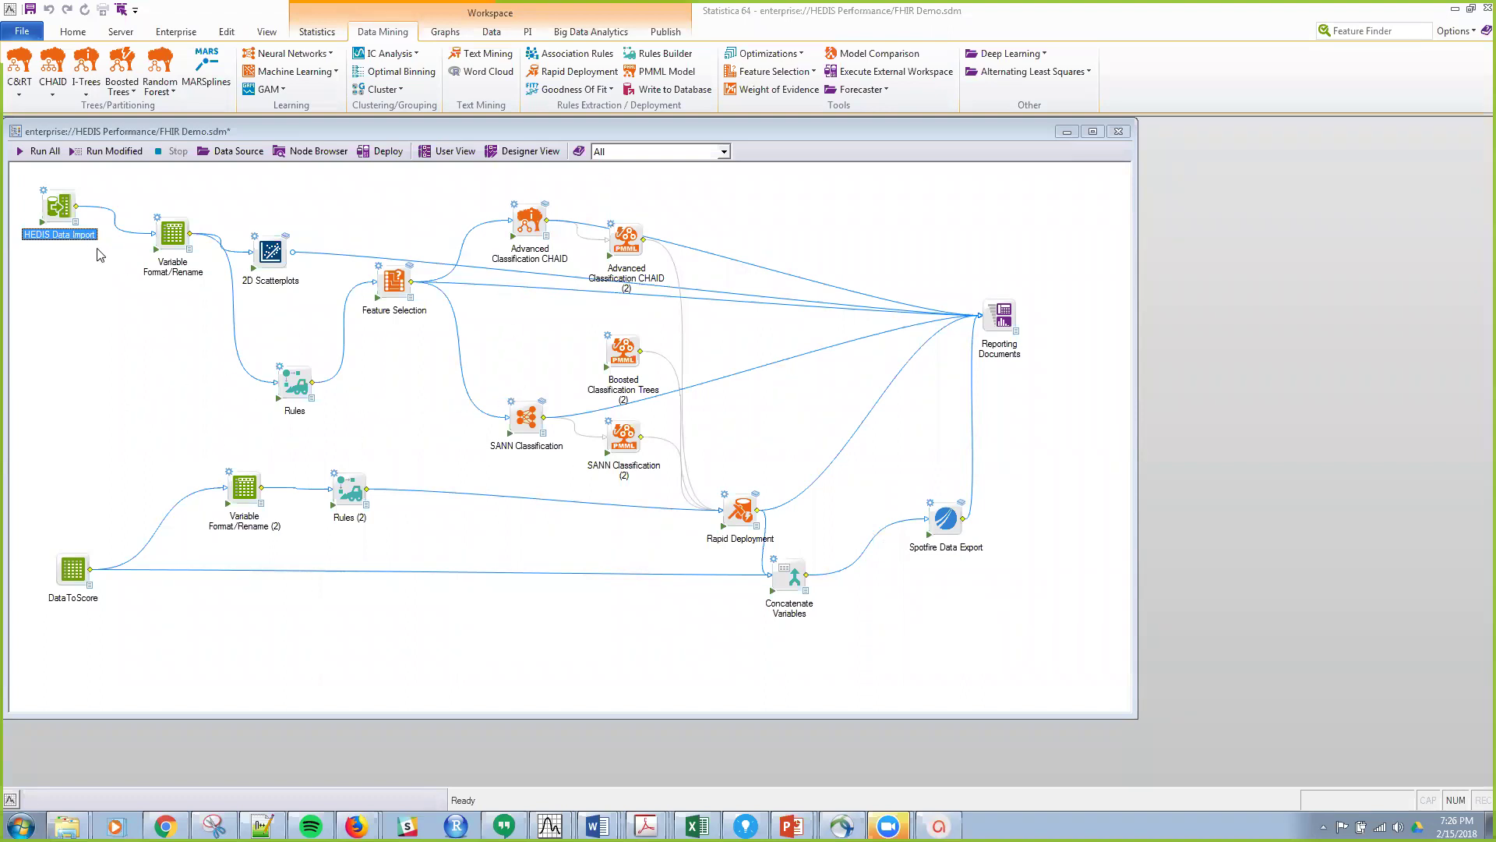
Open the HEDIS Data Import spreadsheet and step case 1 from MRN to PCP_Medical_Affiliation
double_click(79, 226)
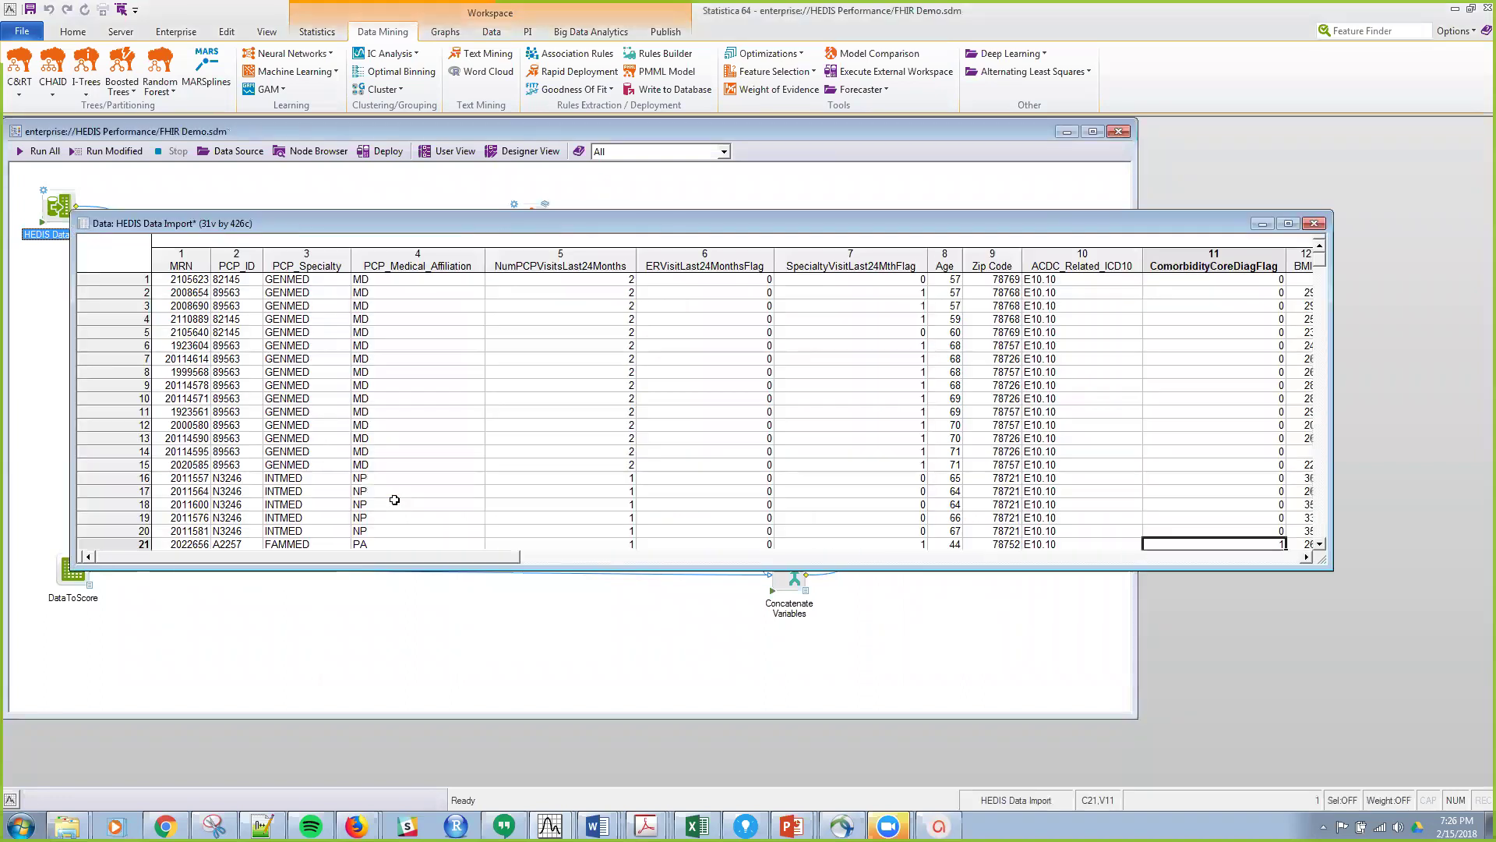
left_click_drag(398, 565, 367, 567)
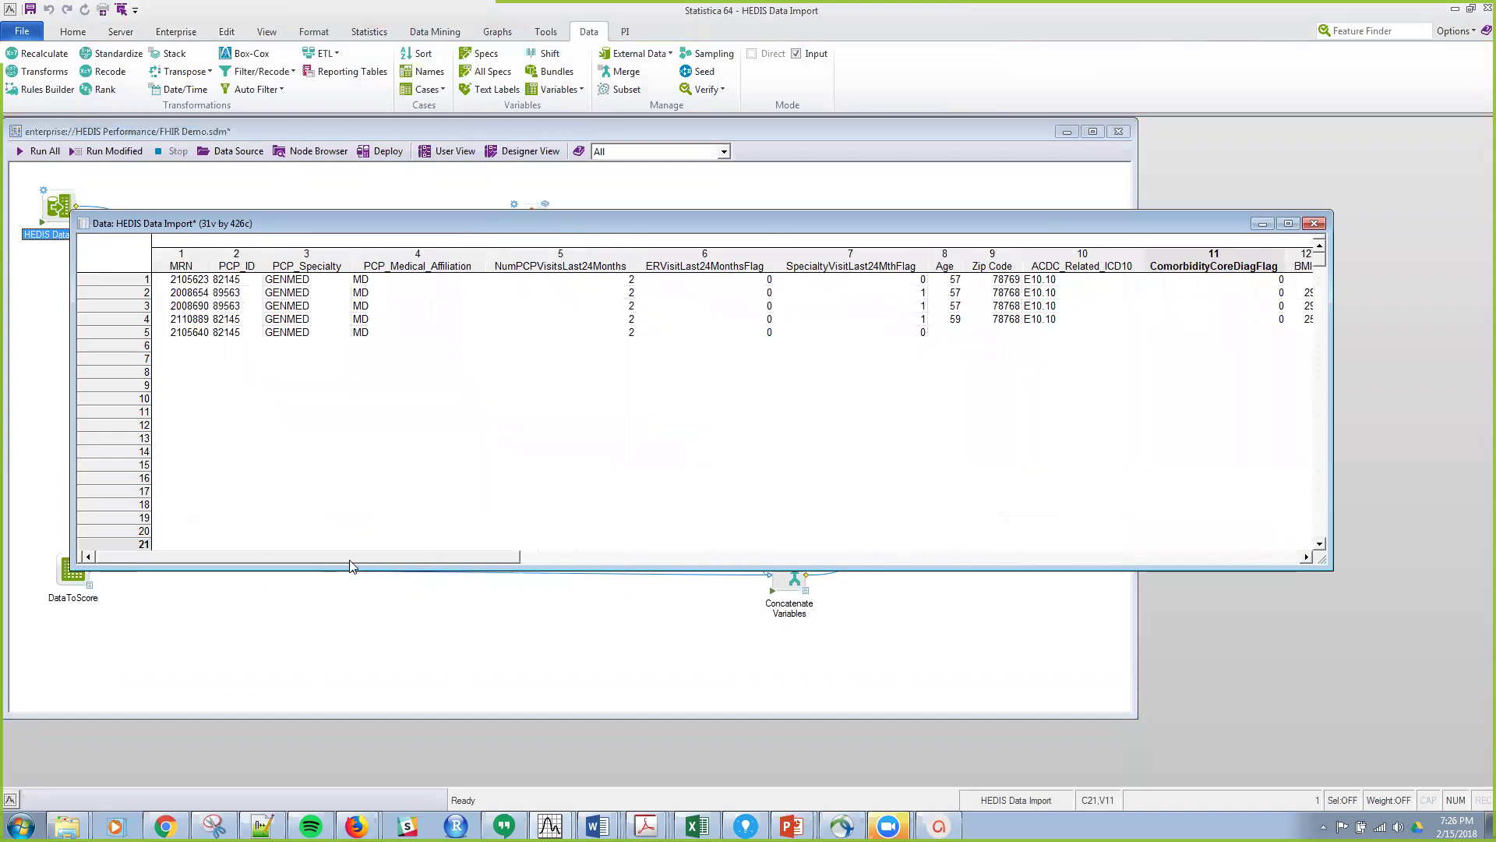
left_click(197, 279)
key("Right")
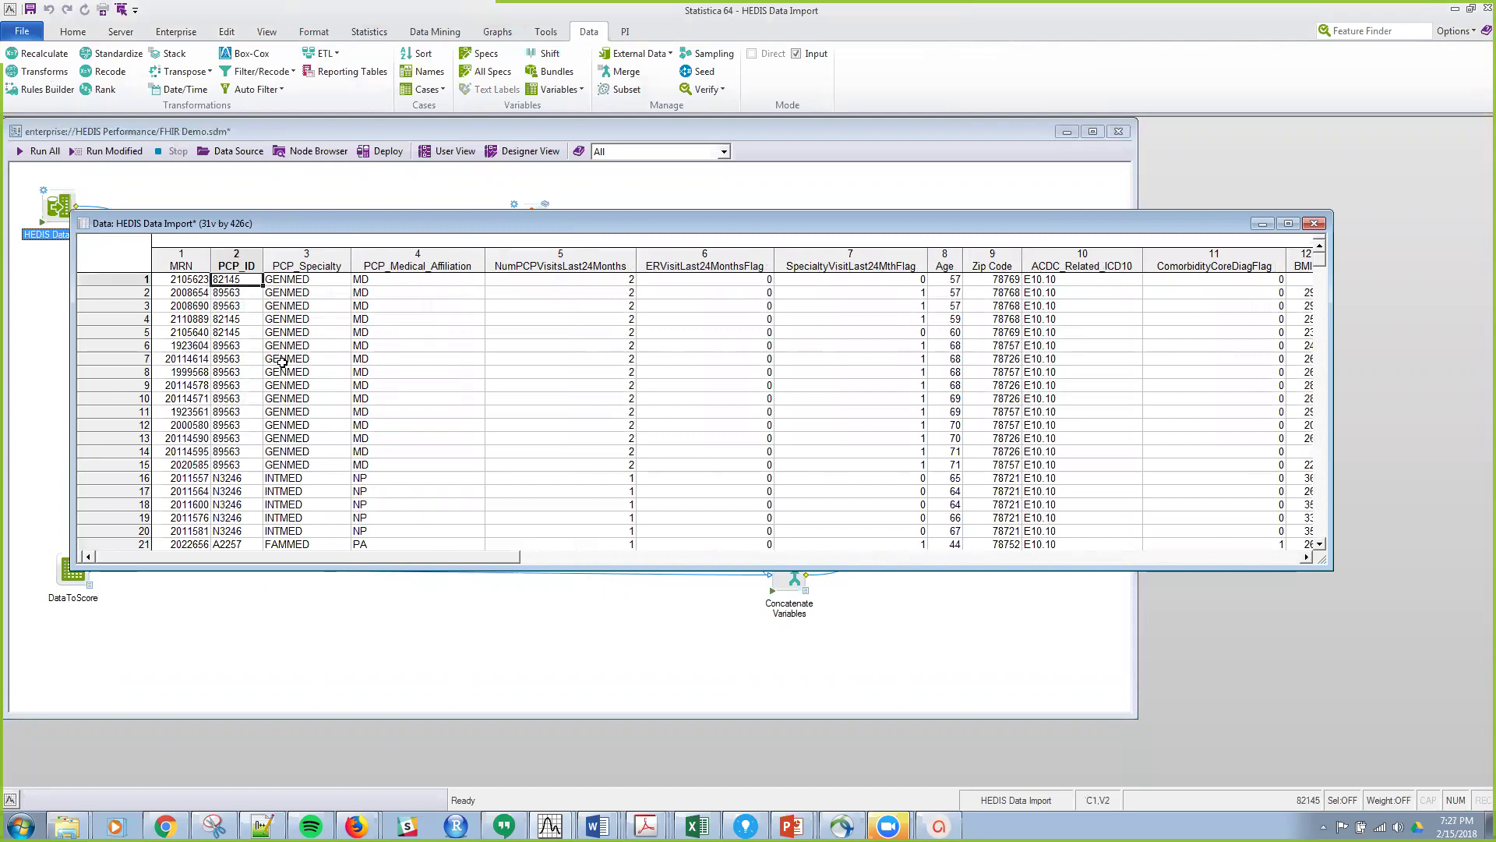
key("Right")
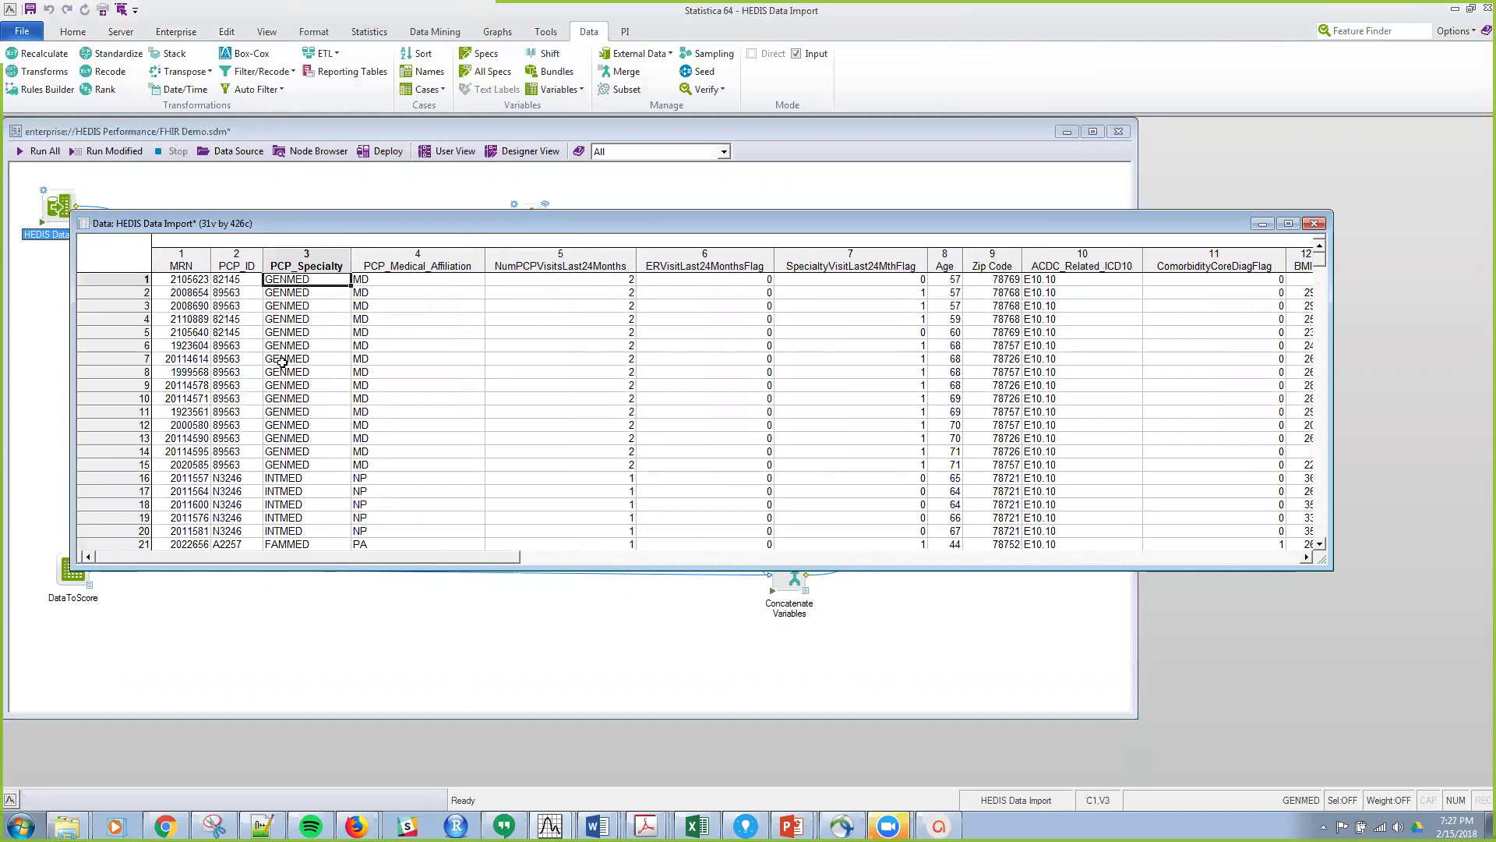
key("Right")
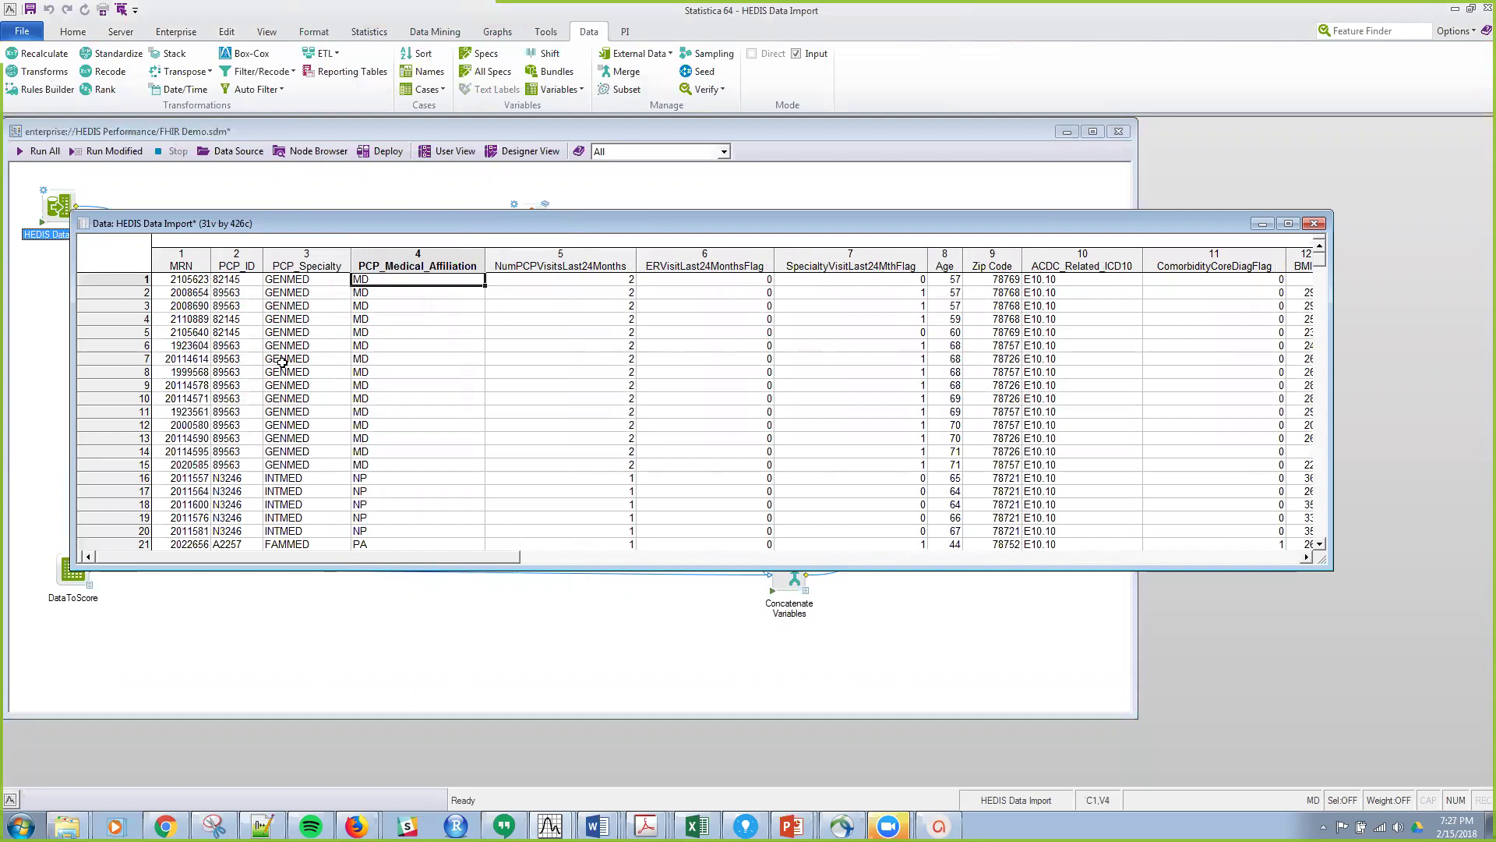
Move to case 23, step across to CareManagerCertification, then select the HbA1c_Control column
key("Down")
key("Down")
key("Down")
key("Down")
key("Down")
key("Down")
key("Down")
key("Down")
key("Down")
key("Down")
key("Down")
key("Down")
key("Down")
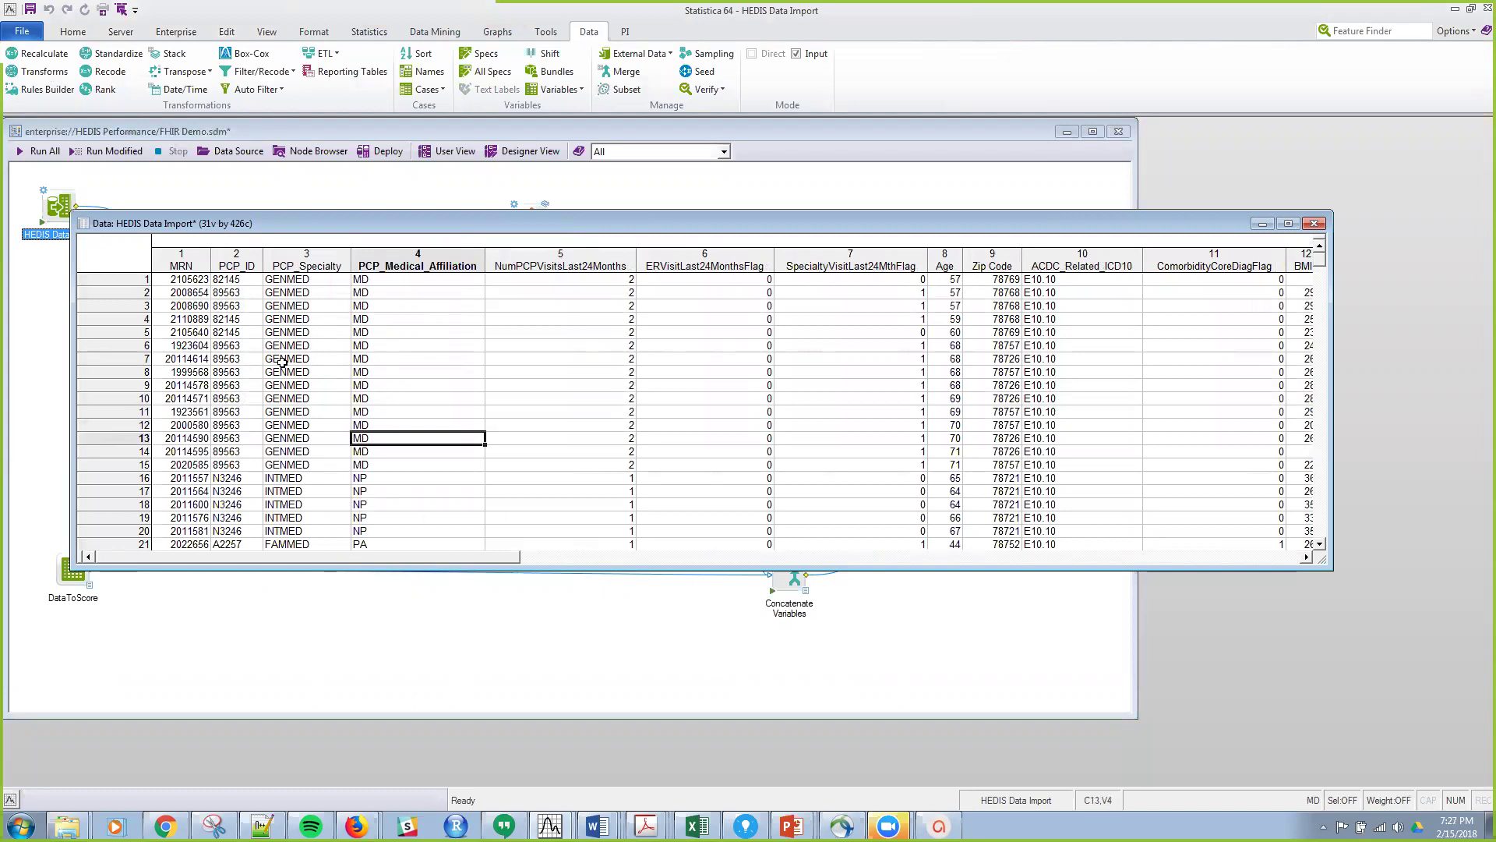
key("Down")
key("Down")
key("Down")
key("Down")
key("Down")
key("Down")
key("Down")
key("Down")
key("Down")
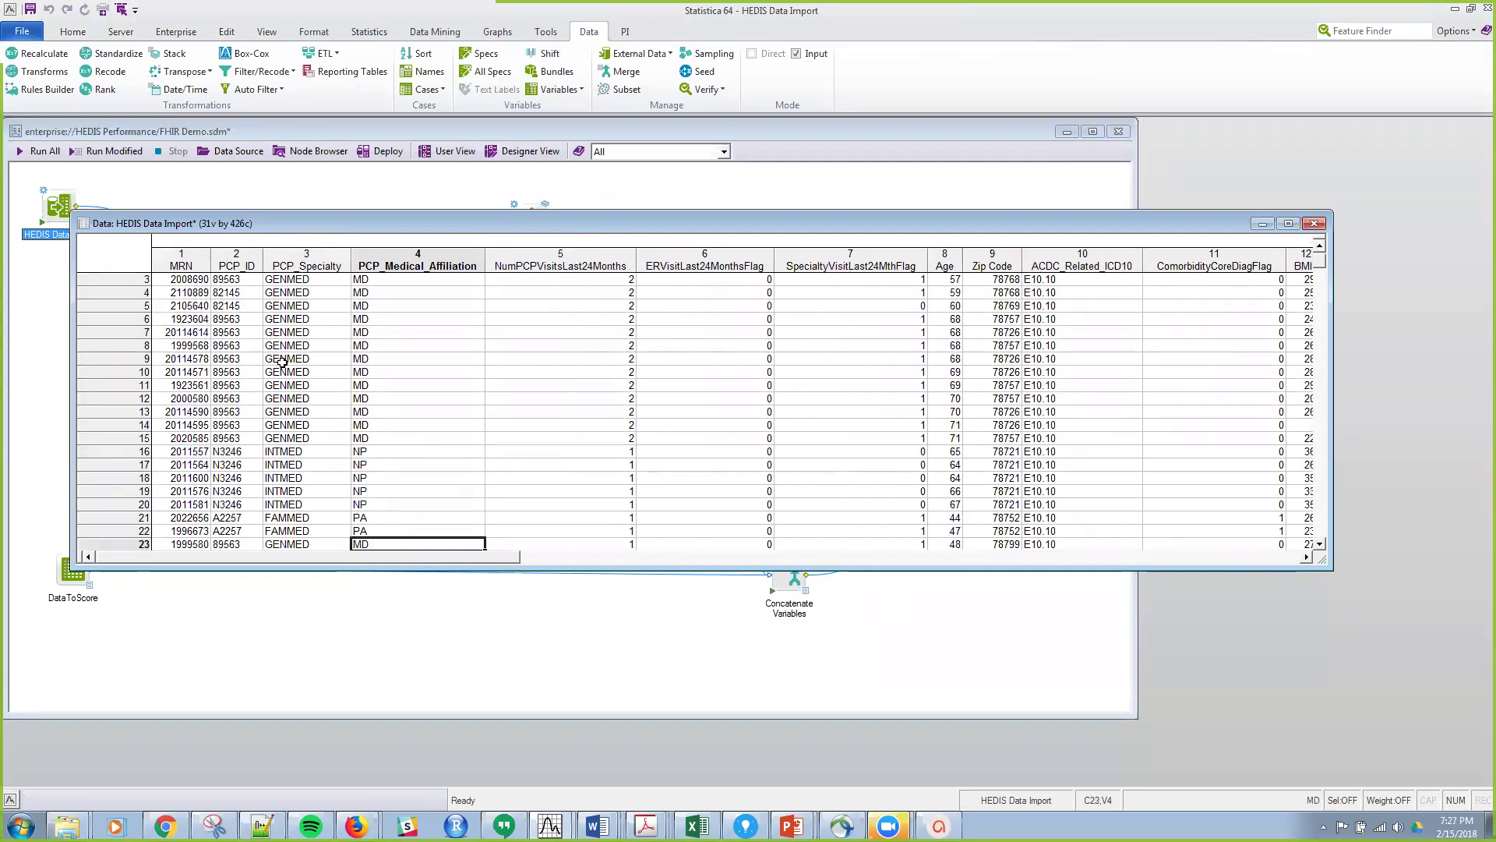
key("Right")
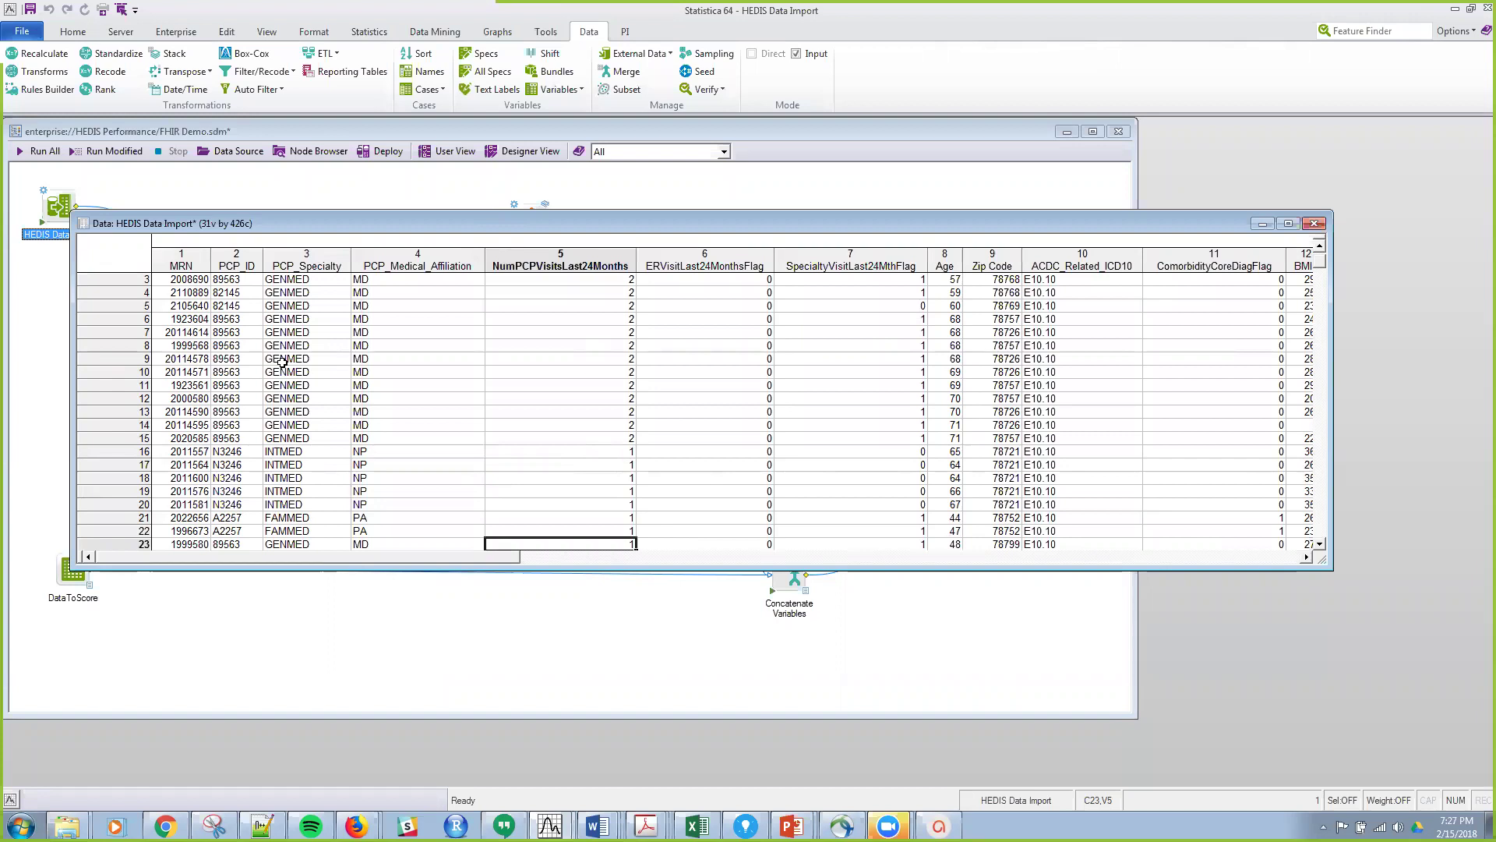
key("Right")
key("Right")
key("Right")
key("Right")
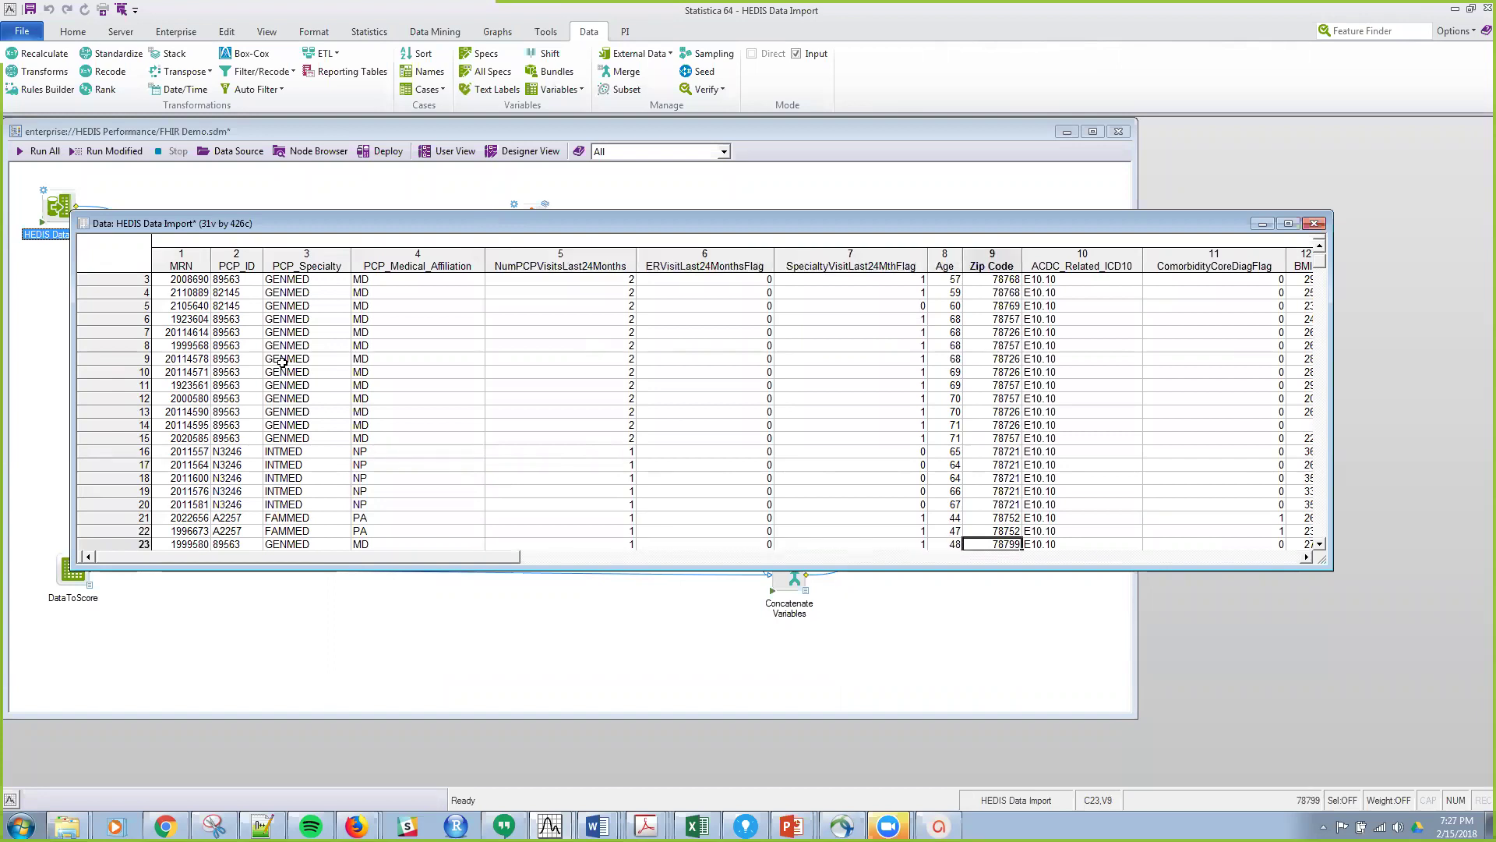
key("Right")
key("Right")
key("Right")
key("Right")
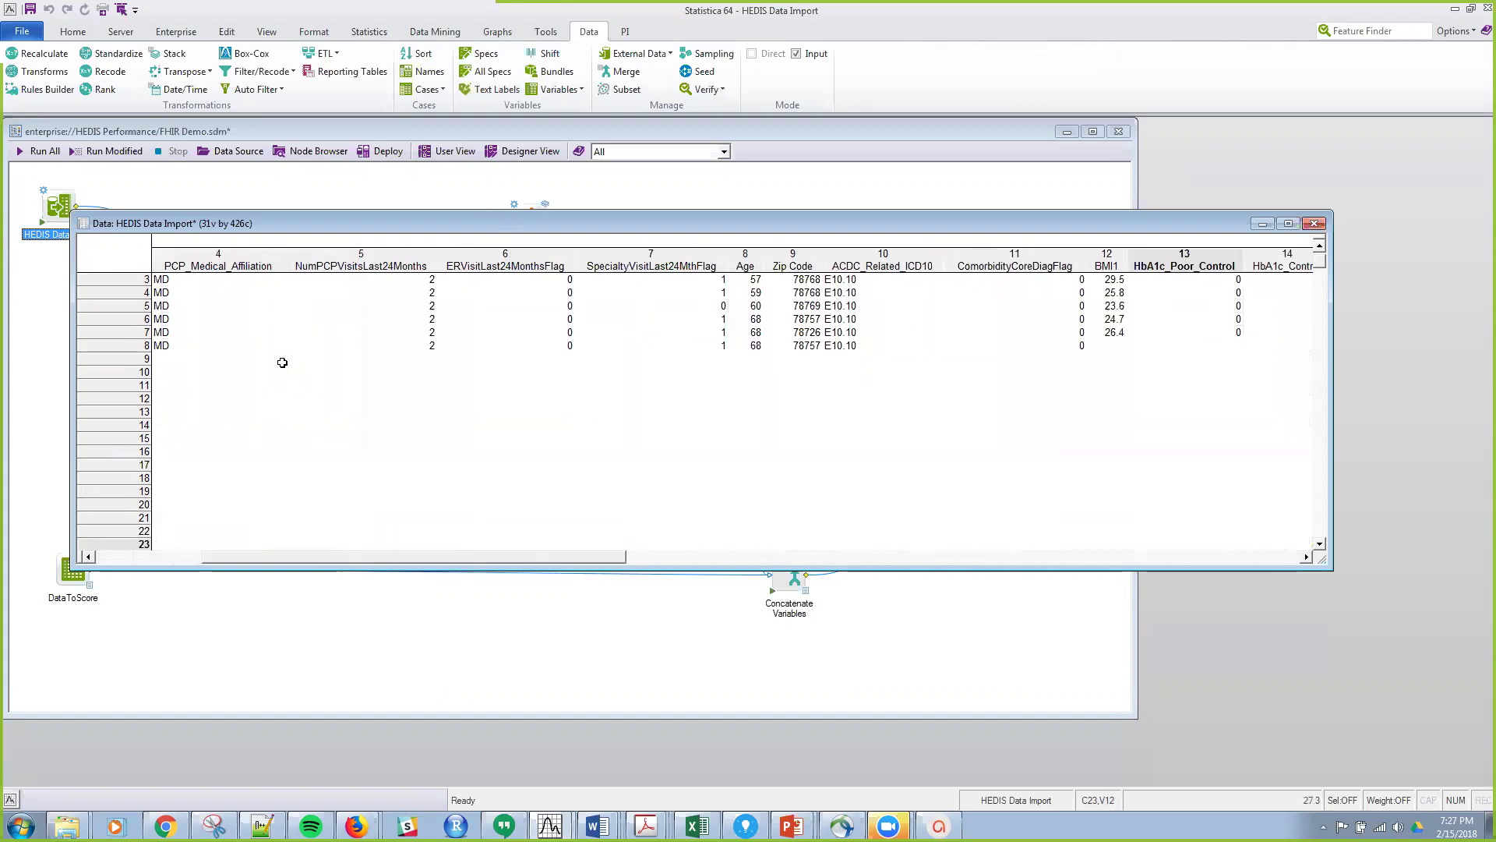
key("Right")
key("Right")
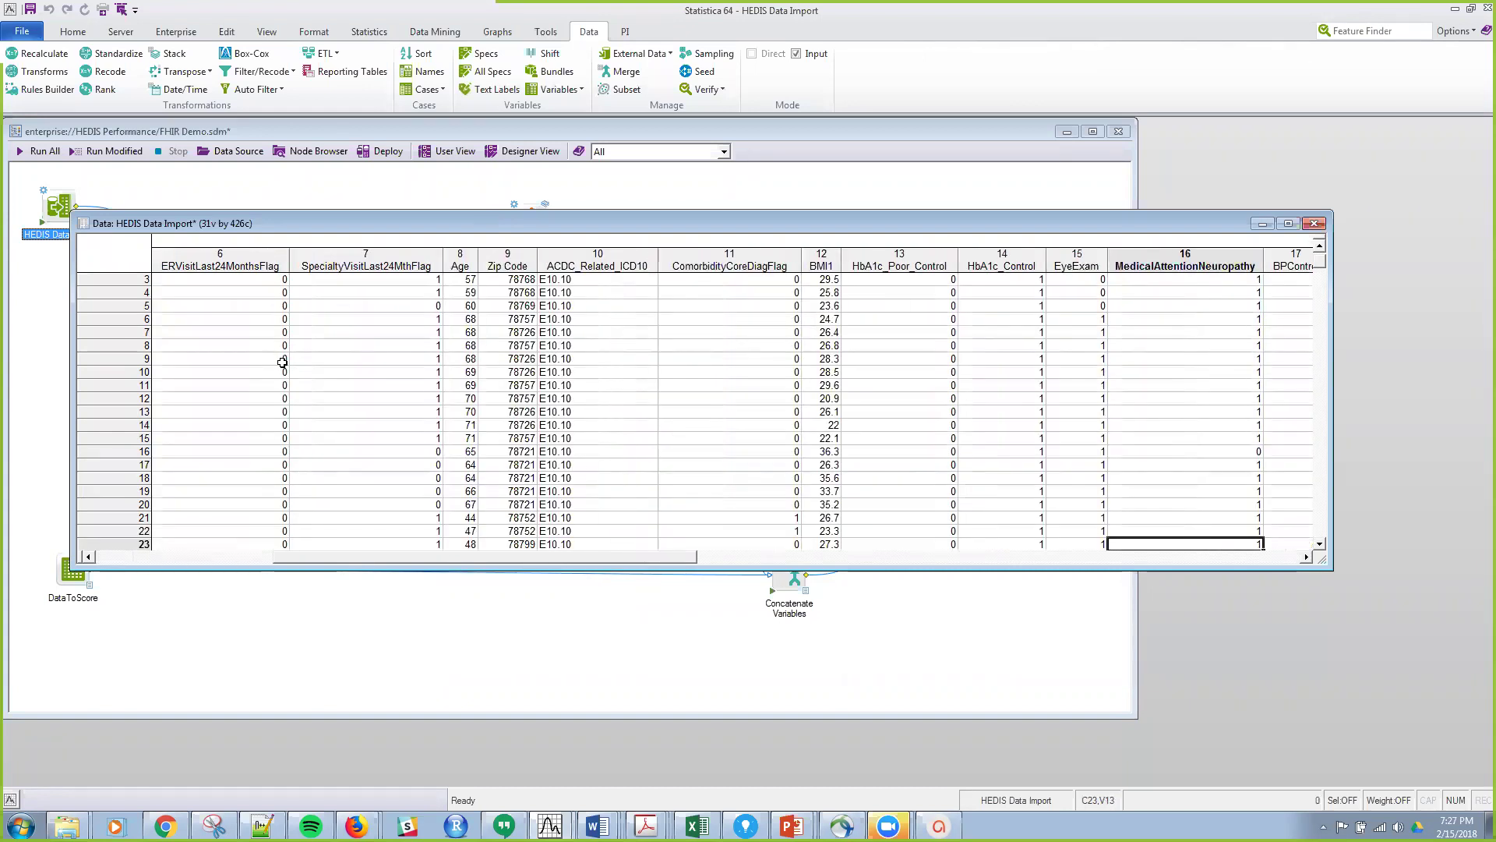
key("Right")
key("Right")
key("Right")
key("Right")
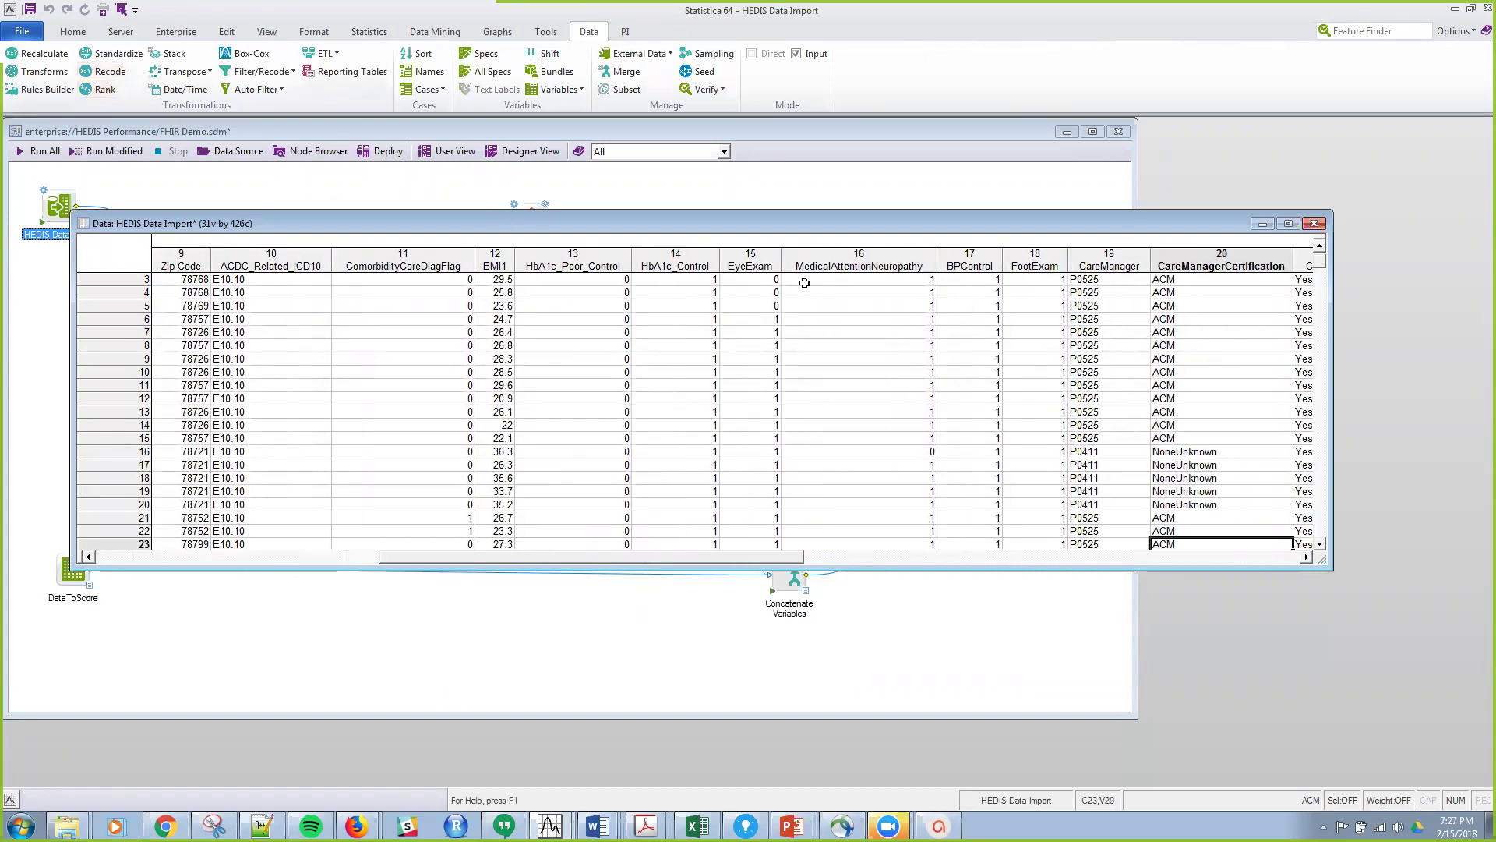
left_click(652, 262)
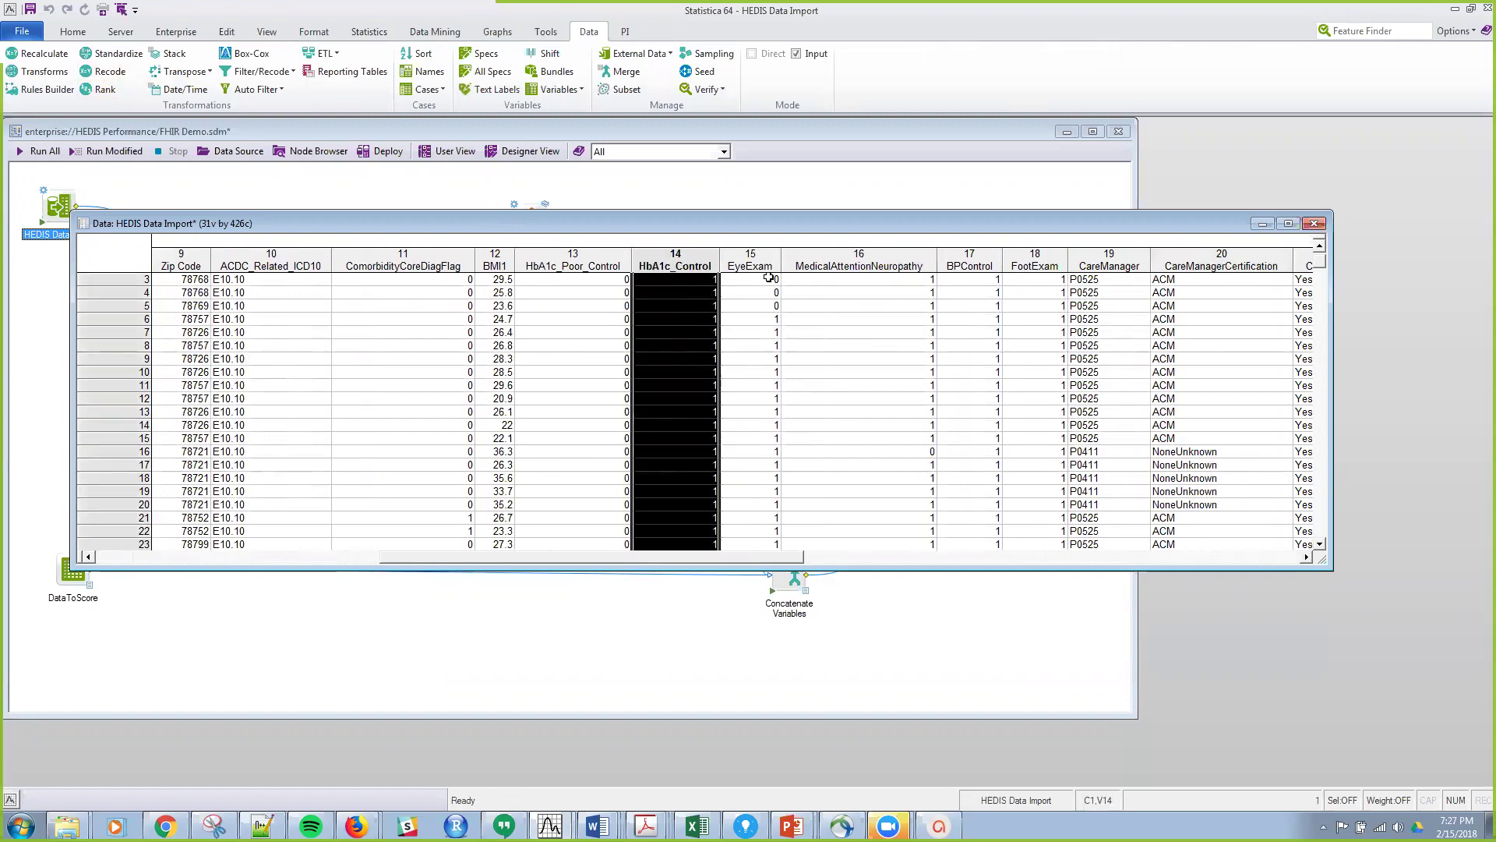
Select the EyeExam, MedicalAttentionNeuropathy, BPControl and FootExam columns in turn
left_click(750, 262)
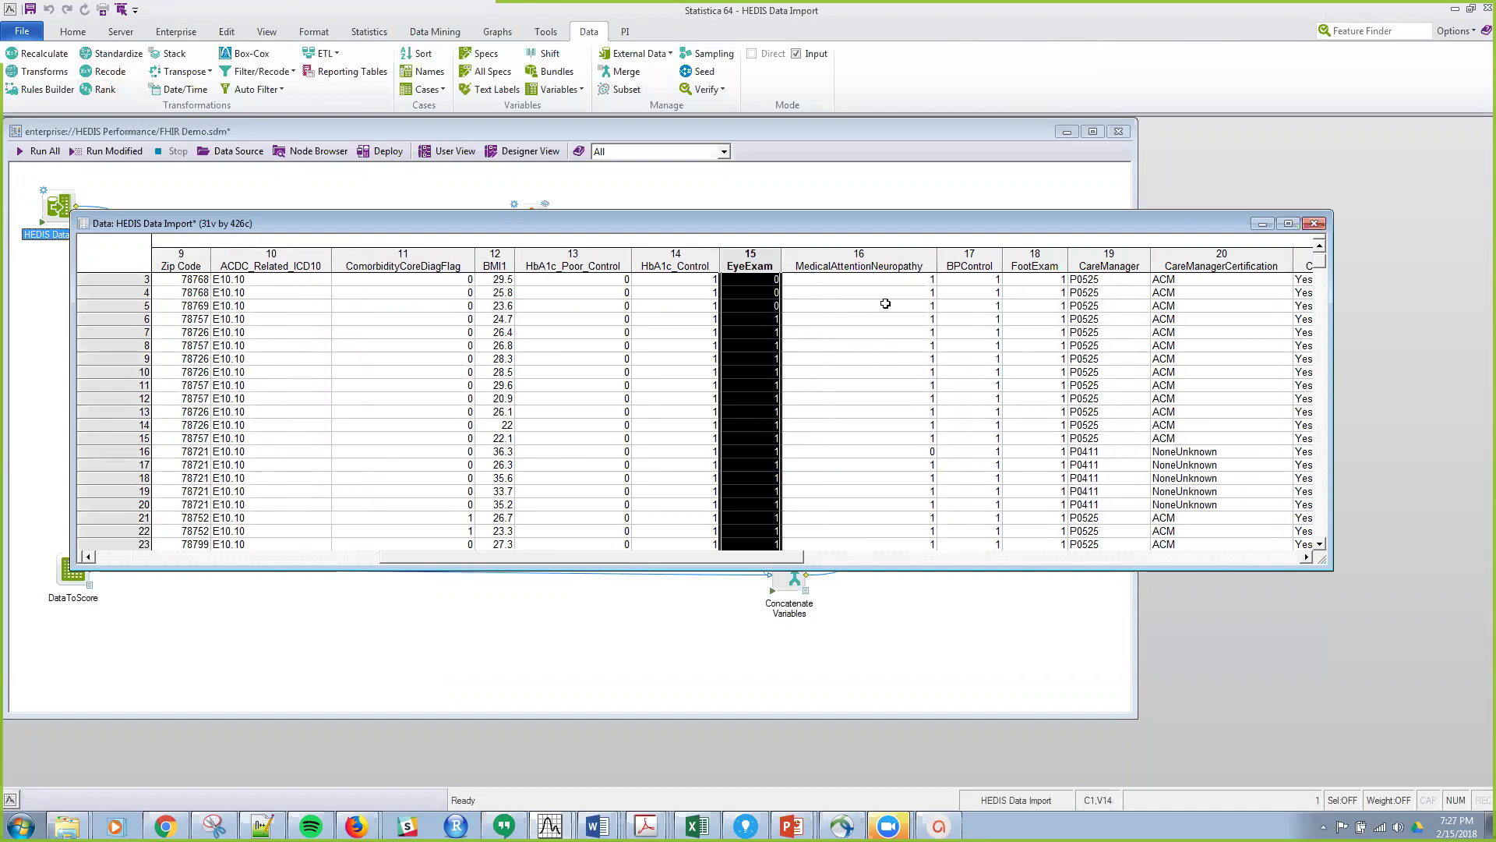
left_click(876, 265)
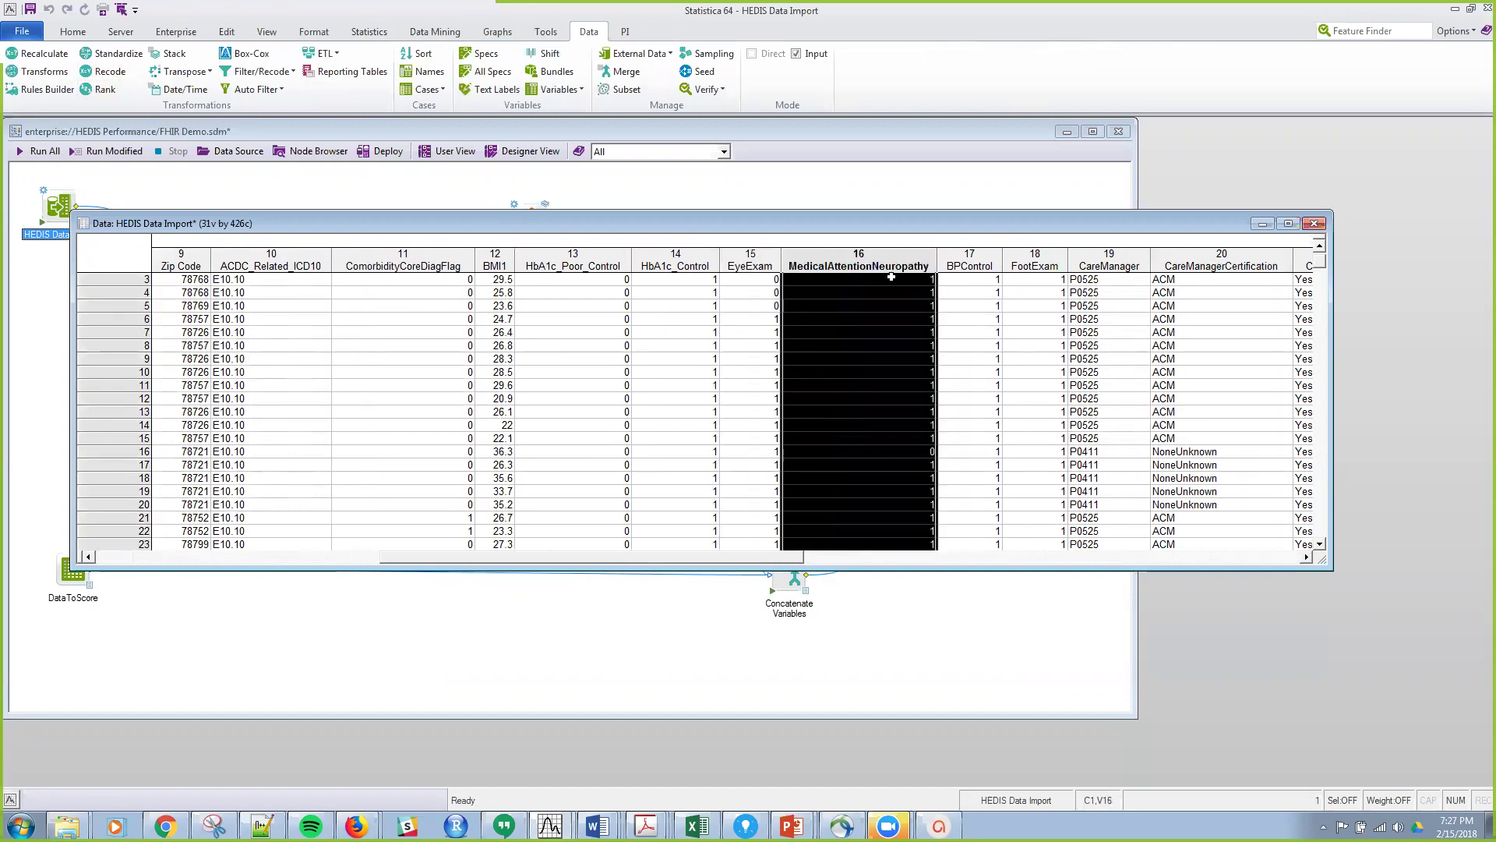
left_click(971, 265)
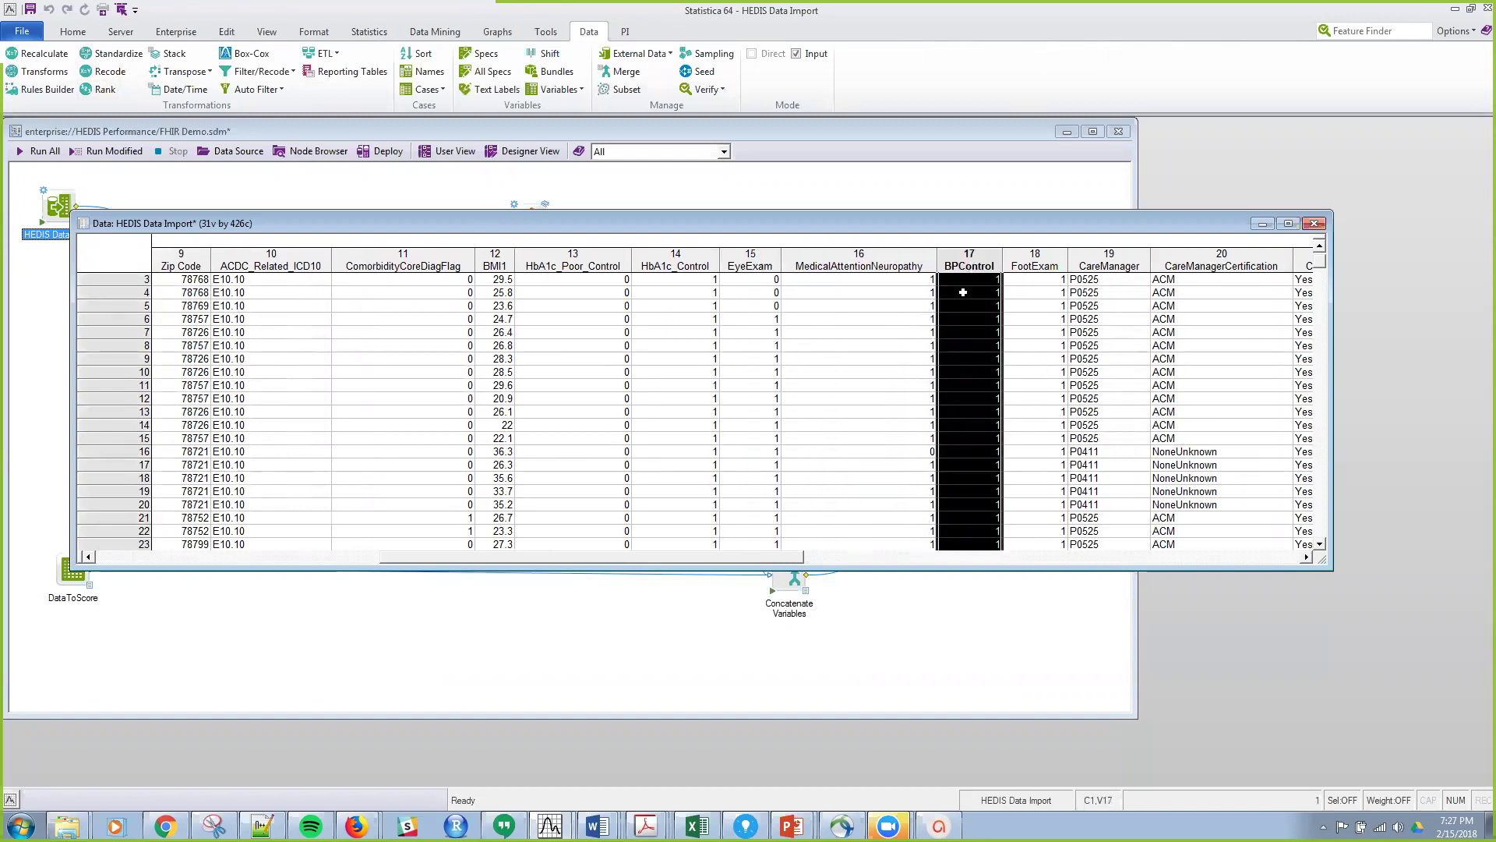
left_click(1034, 262)
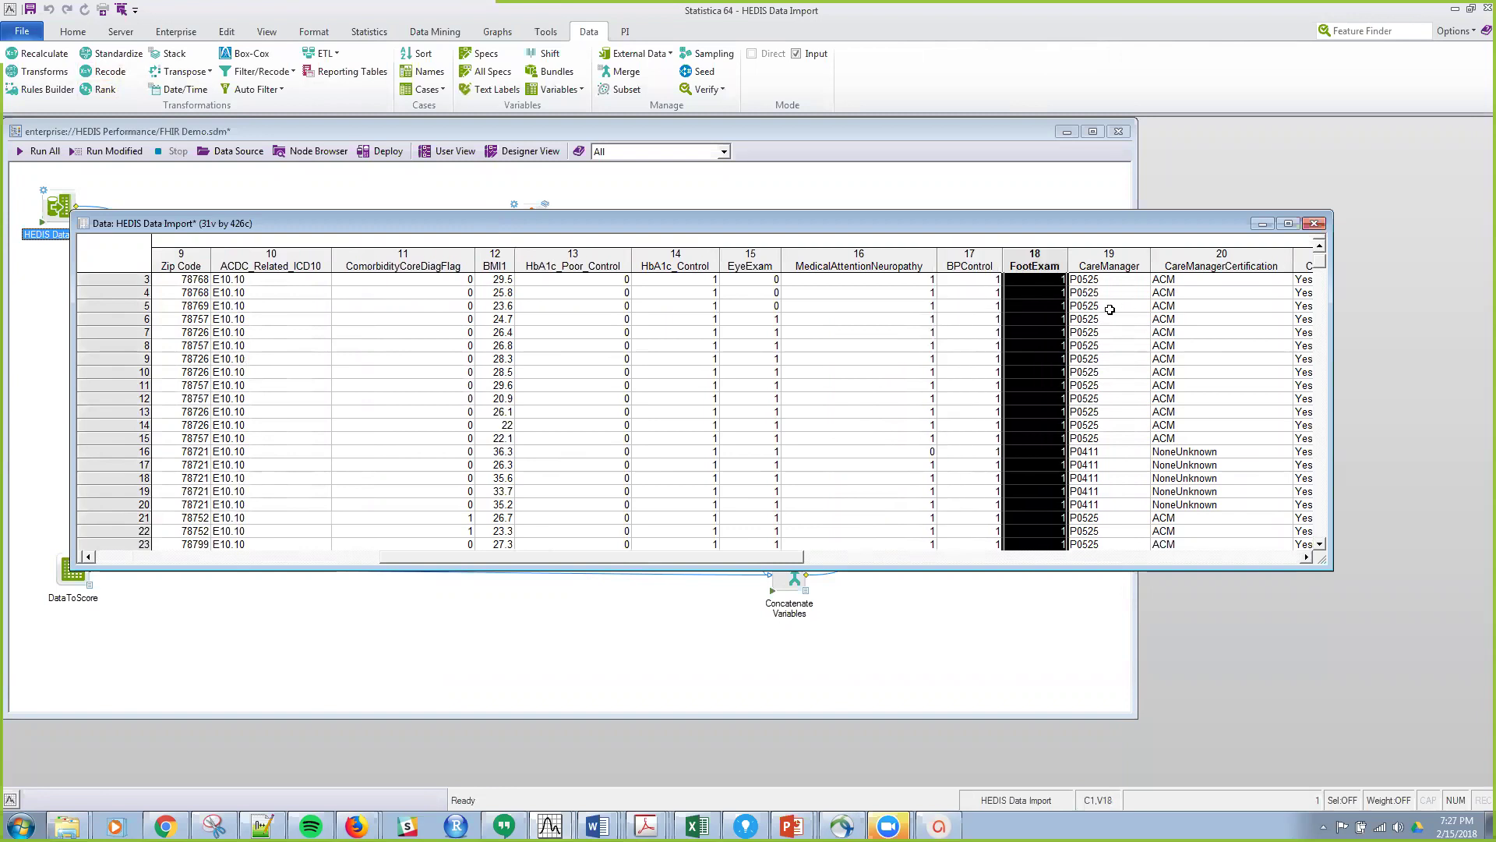
Review the care-manager and SR_ columns from CareManagerCertification through SR_Tobacco_Use
left_click_drag(780, 557, 1095, 550)
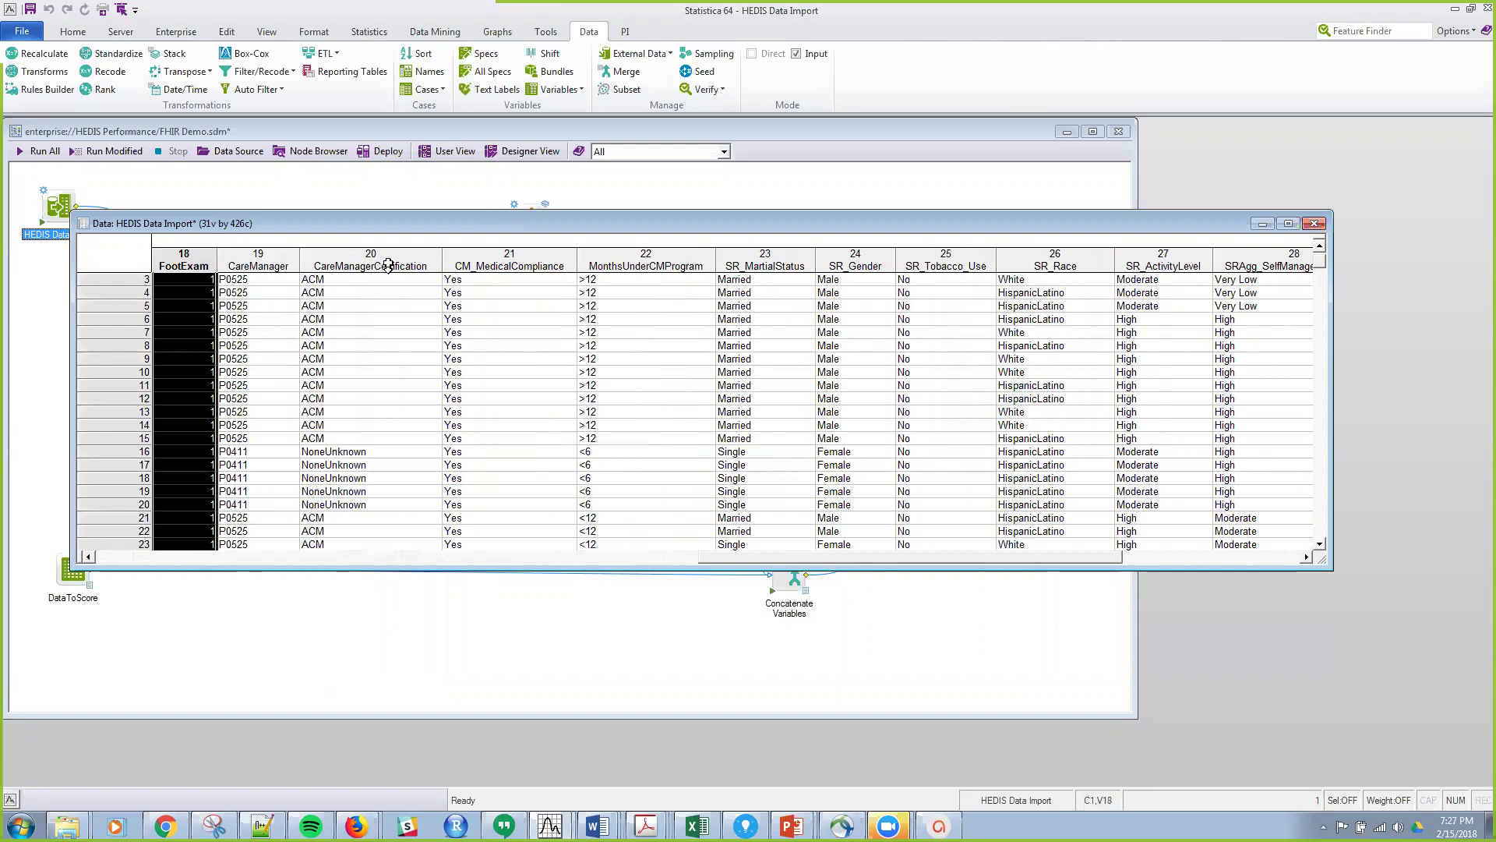
left_click(388, 265)
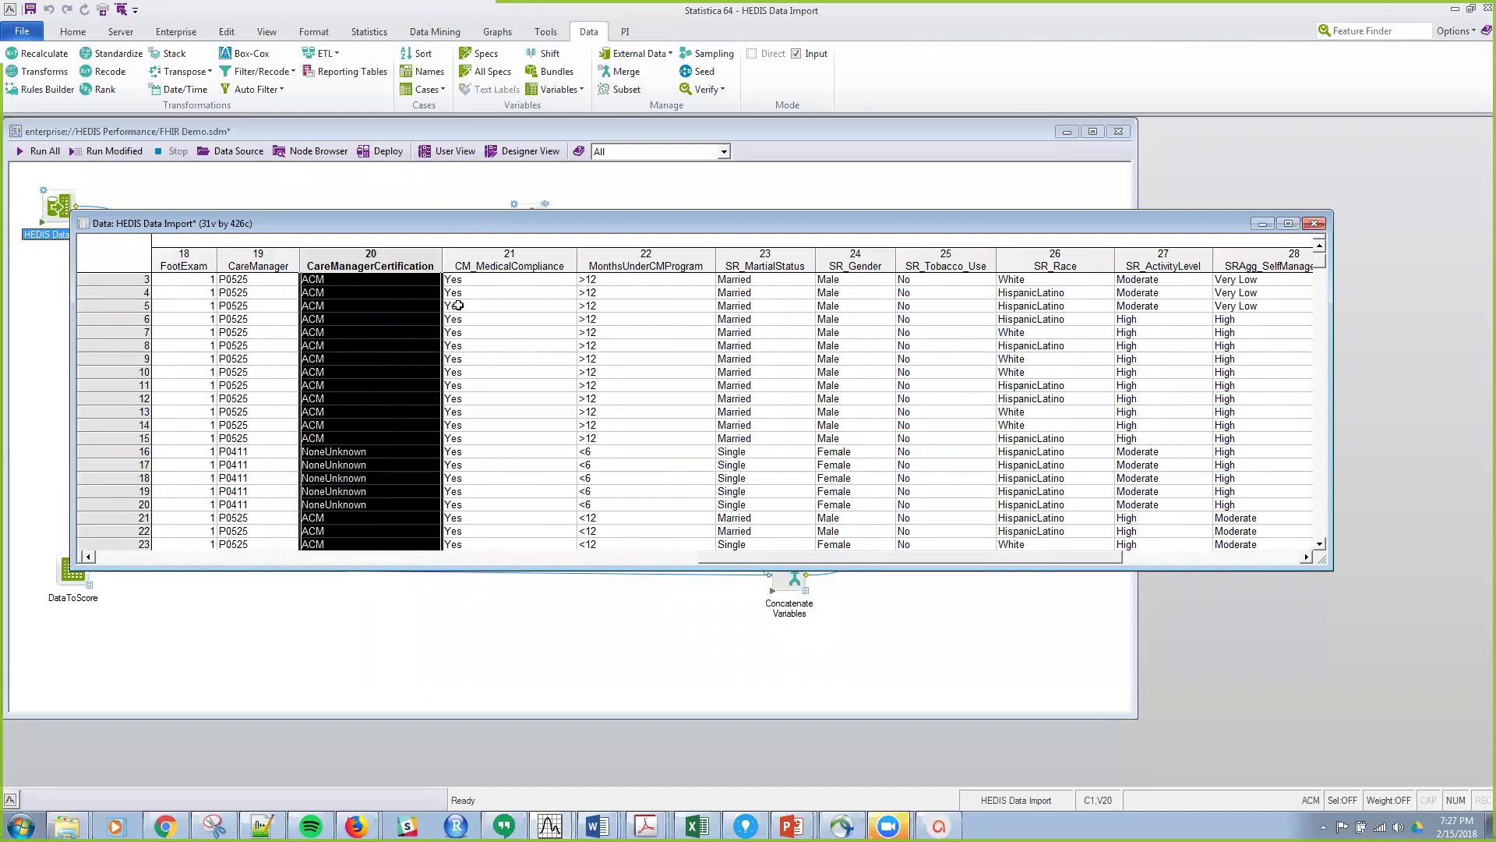
left_click(536, 266)
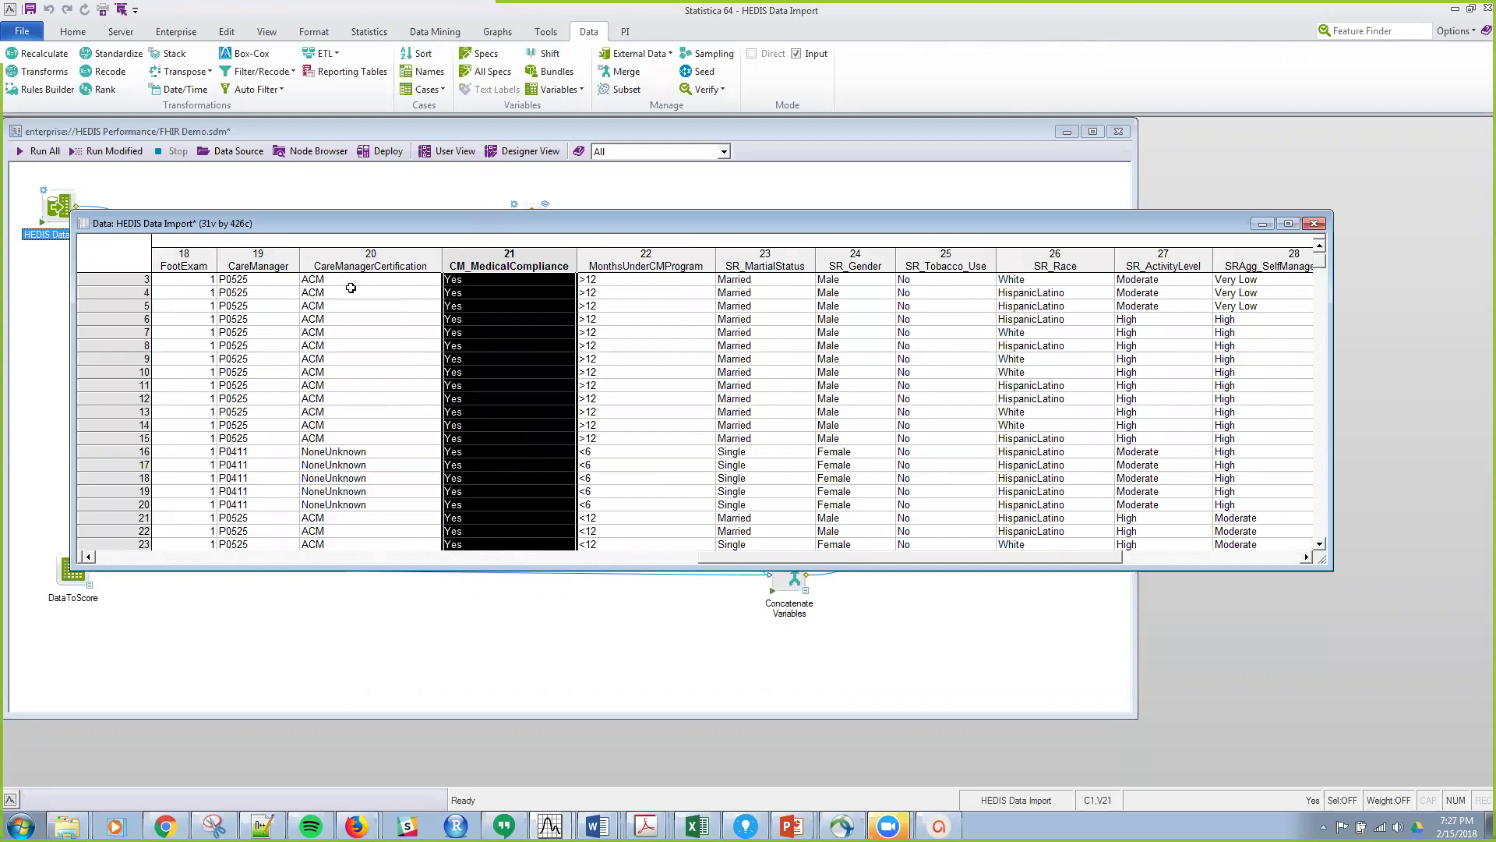
left_click(651, 266)
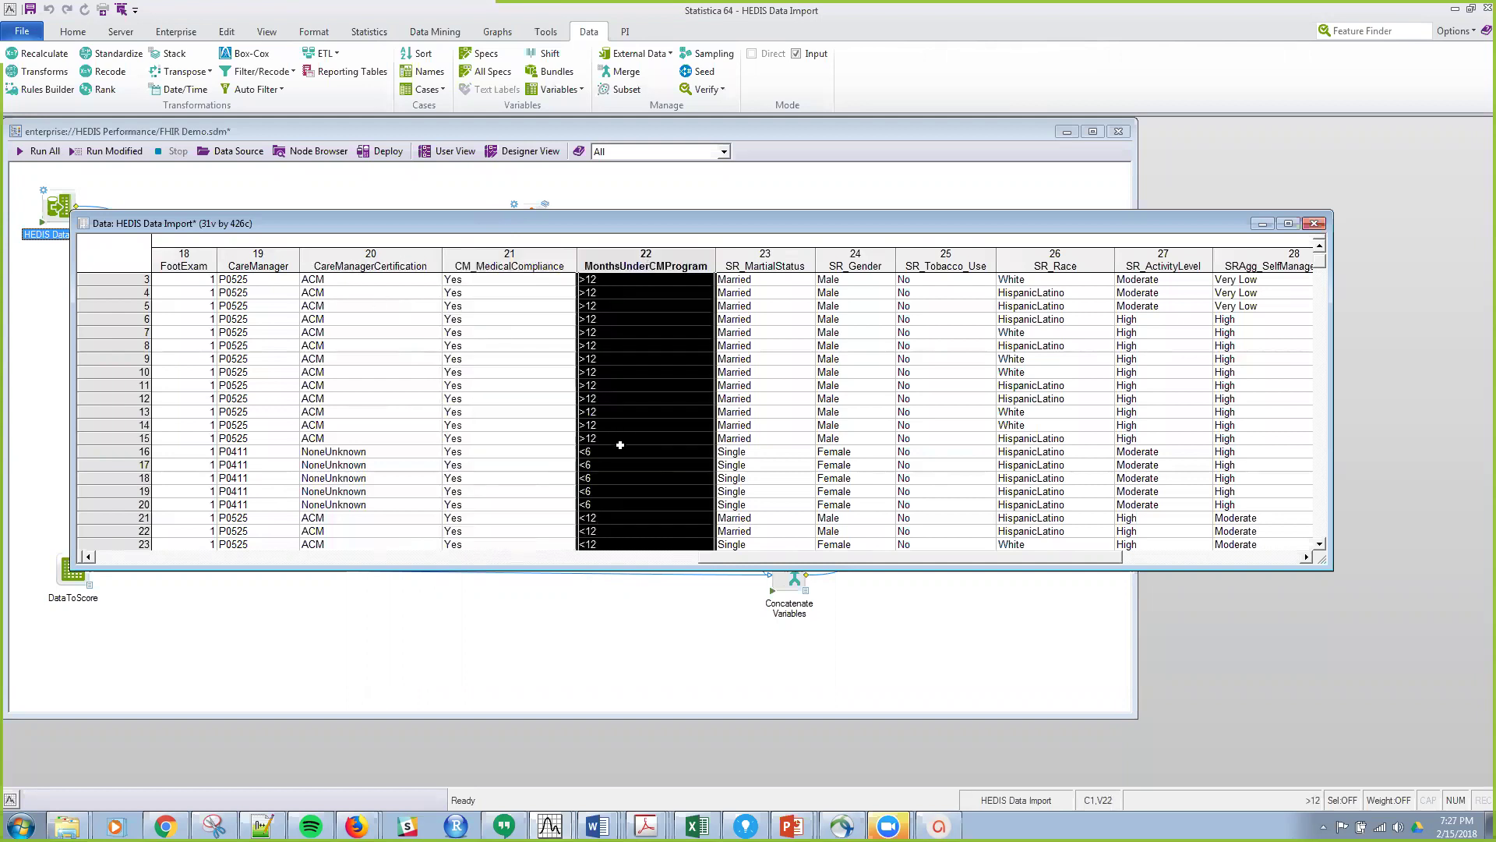
left_click(775, 261)
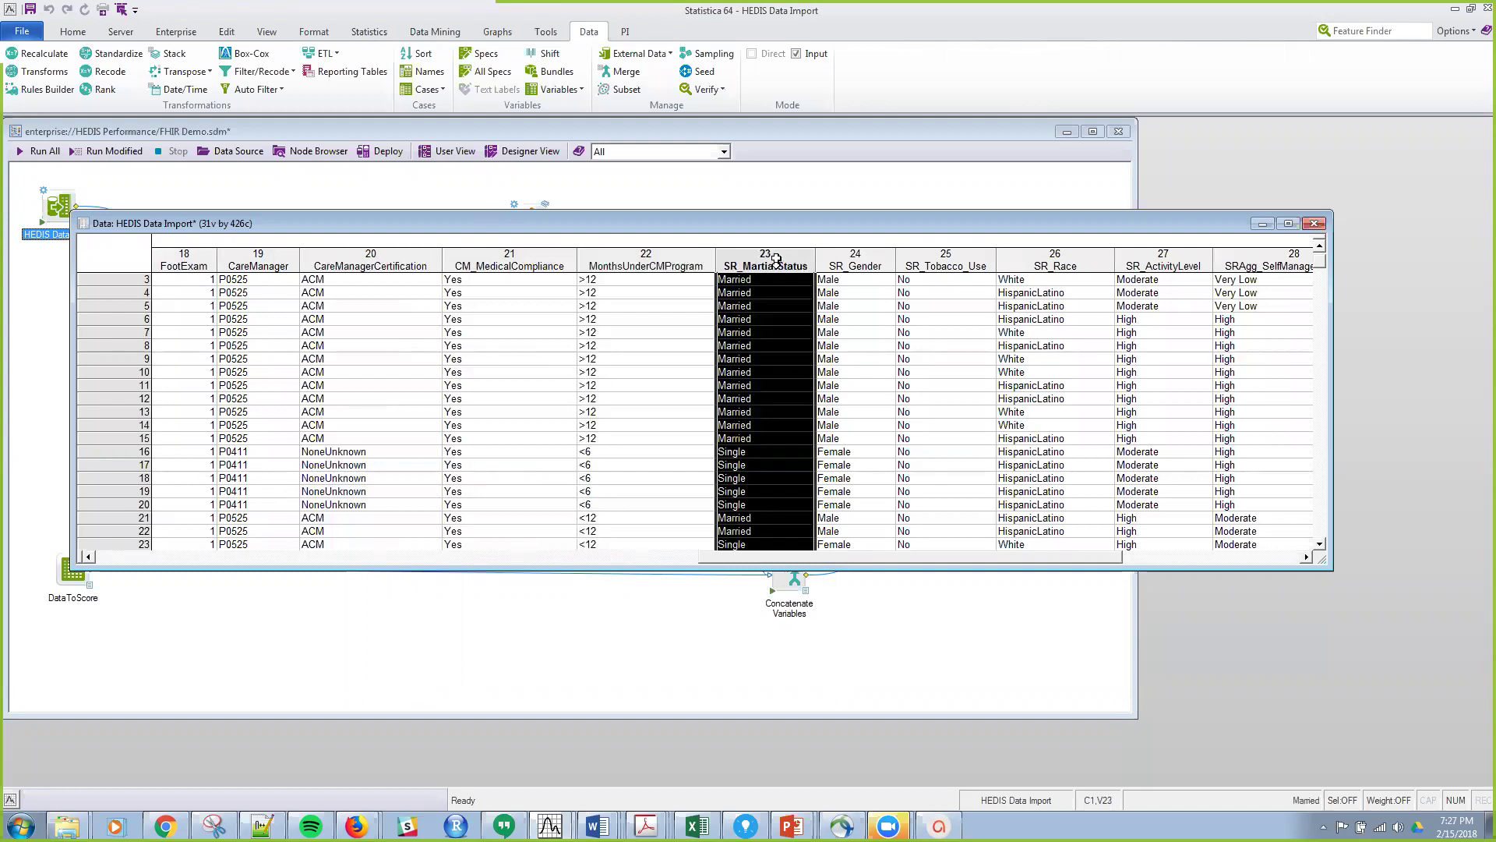
left_click(855, 261)
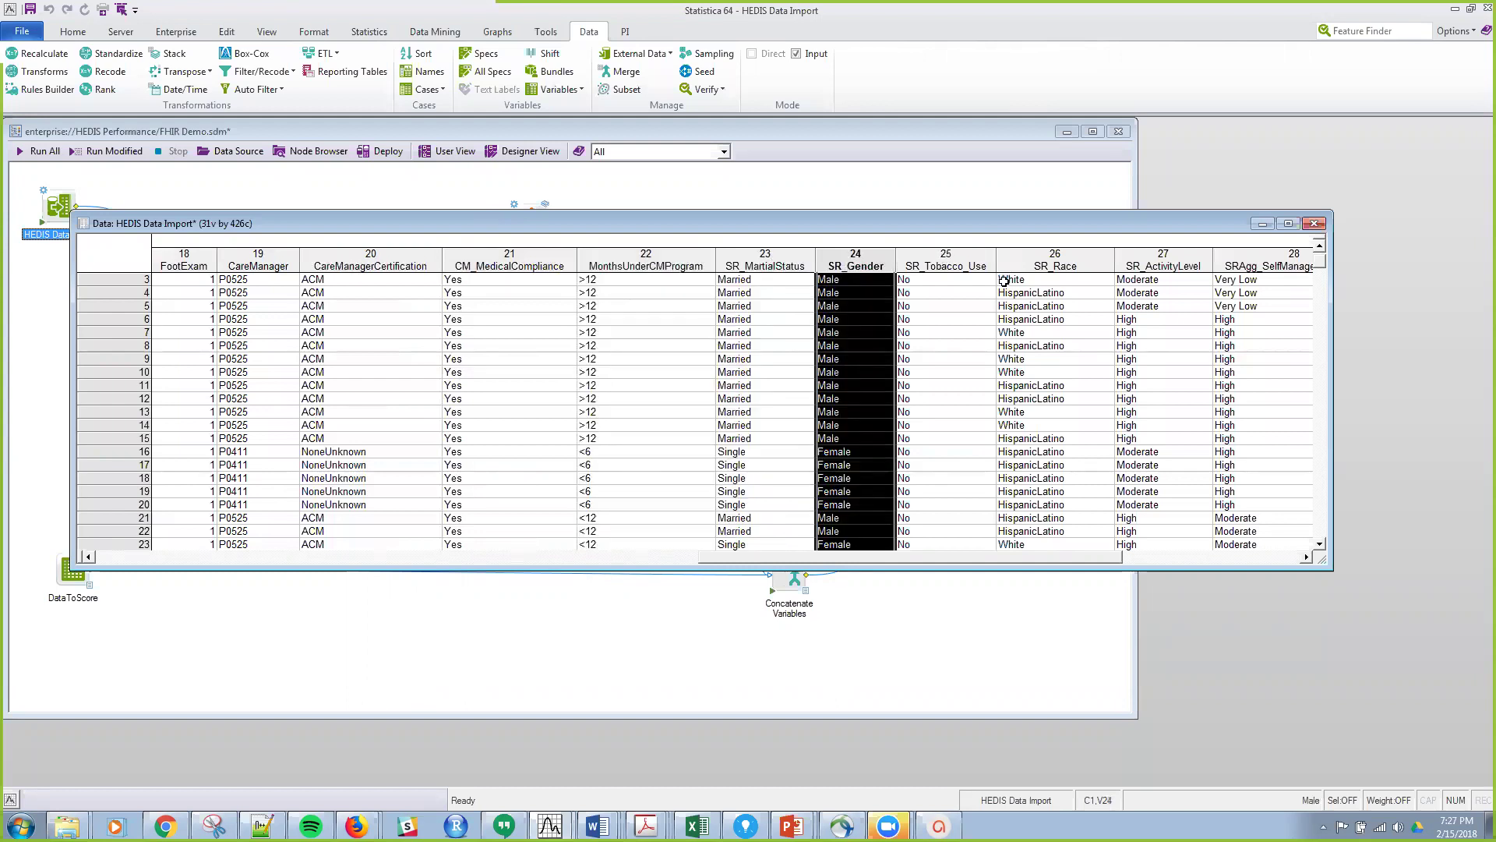
left_click(934, 256)
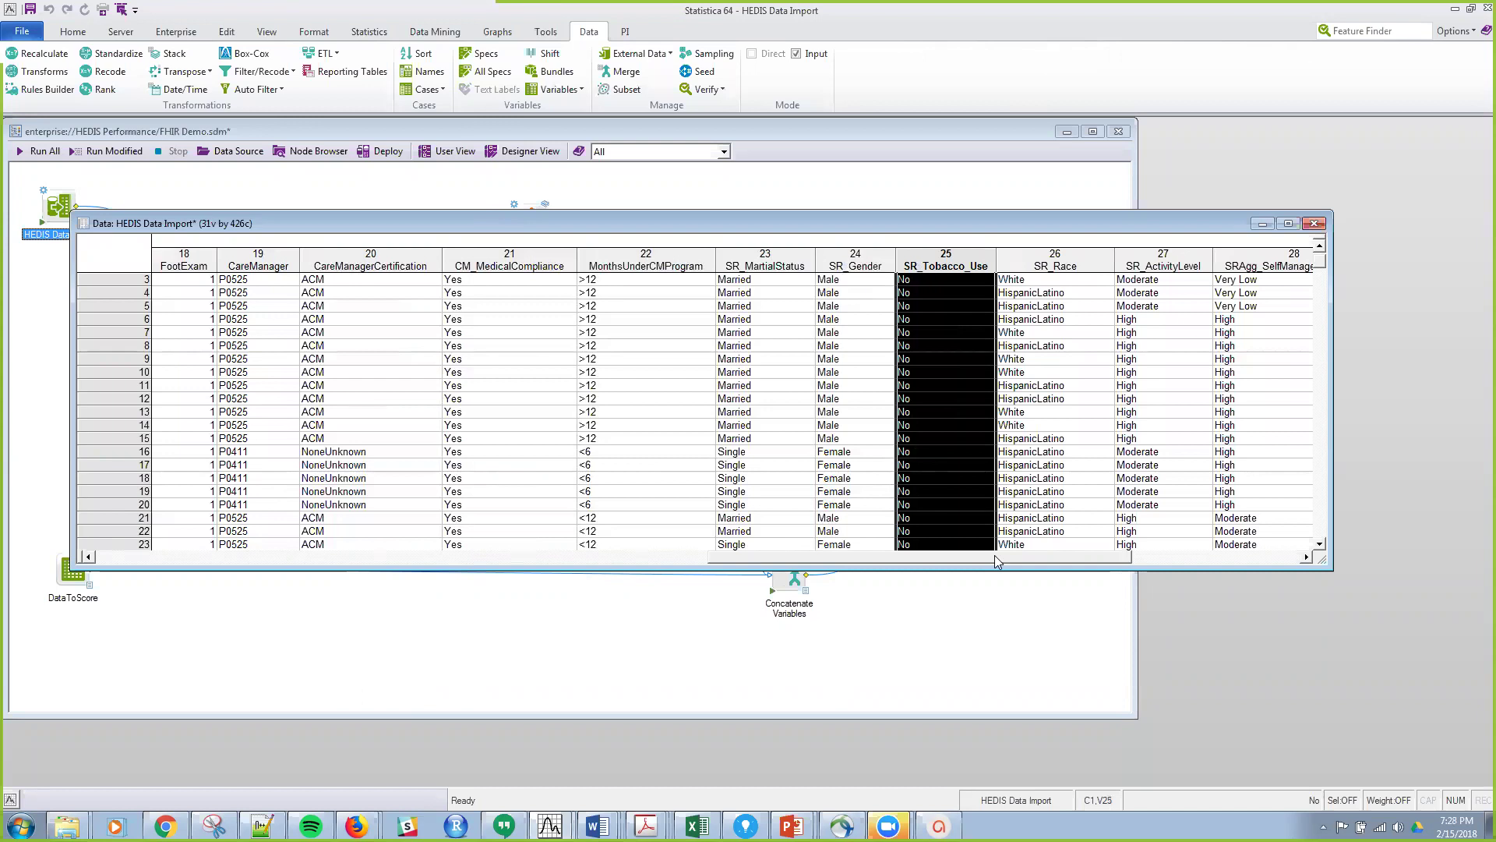
Return to the EyeExam column, select it, and minimize the data window
scroll(995, 555, "right", 5)
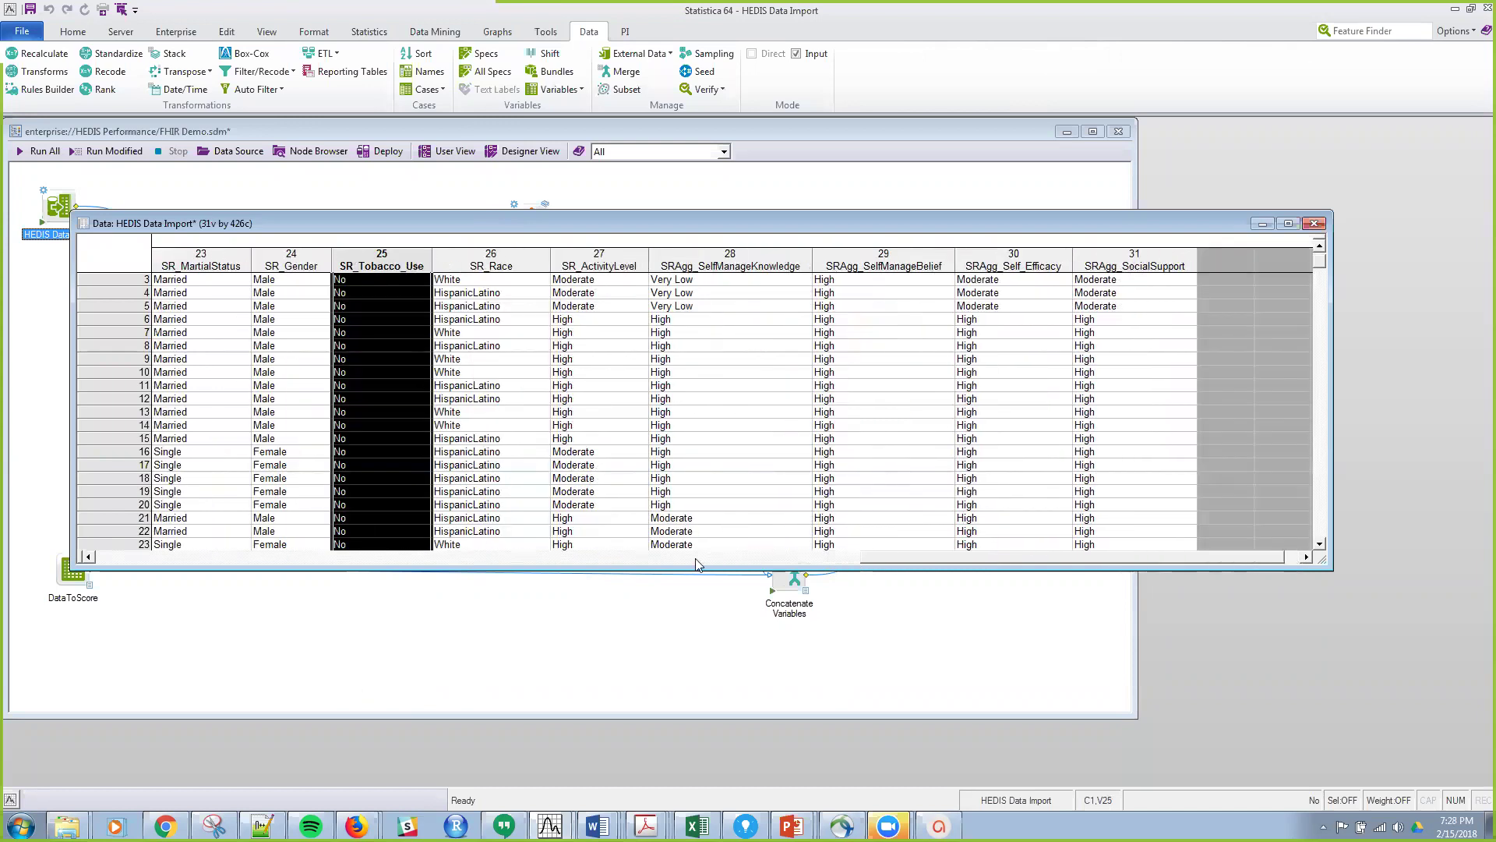
scroll(696, 563, "left", 5)
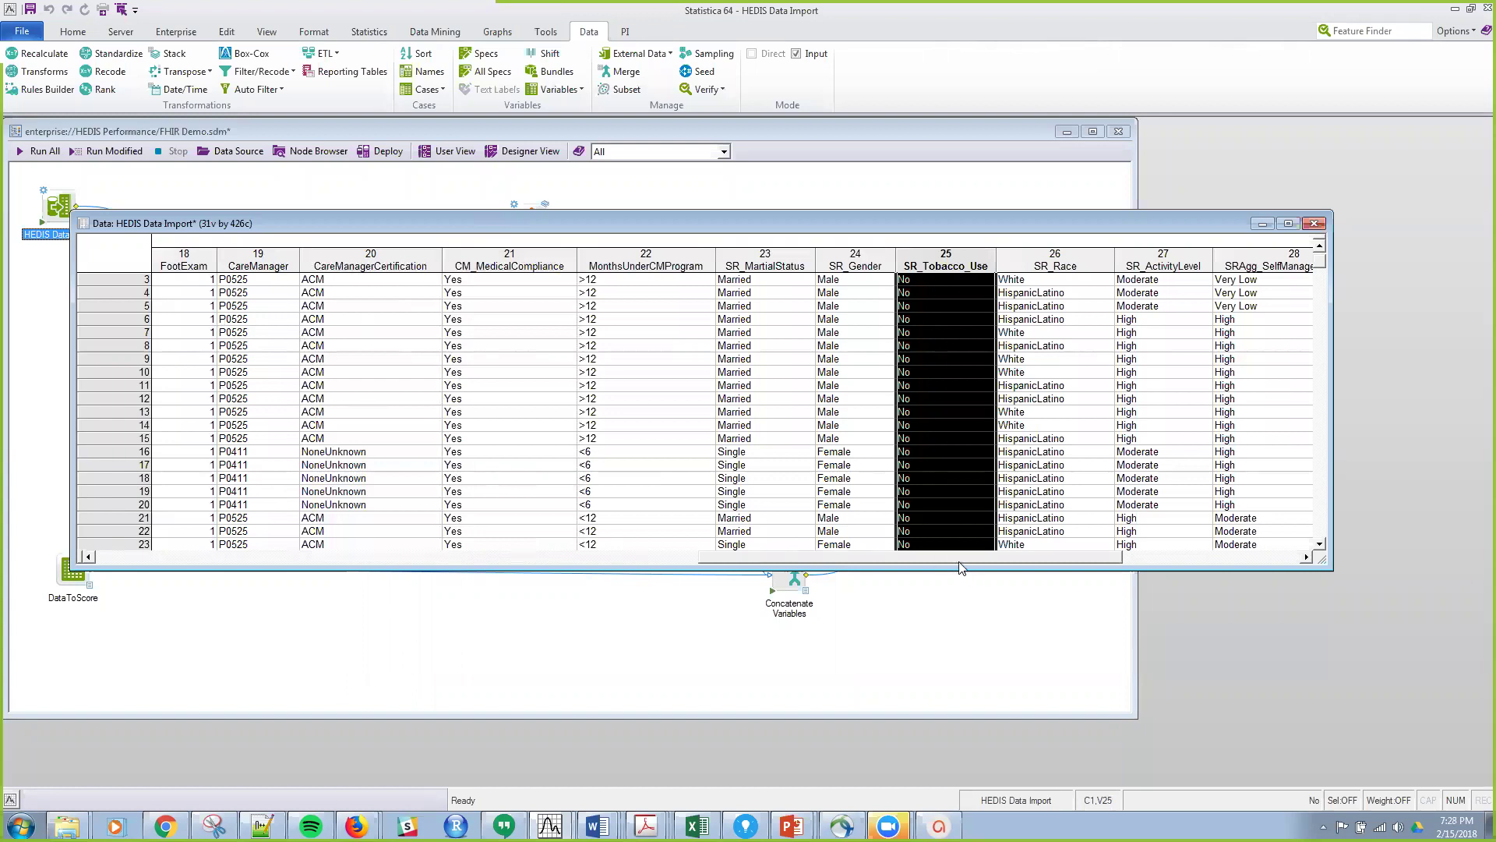
left_click_drag(961, 564, 772, 570)
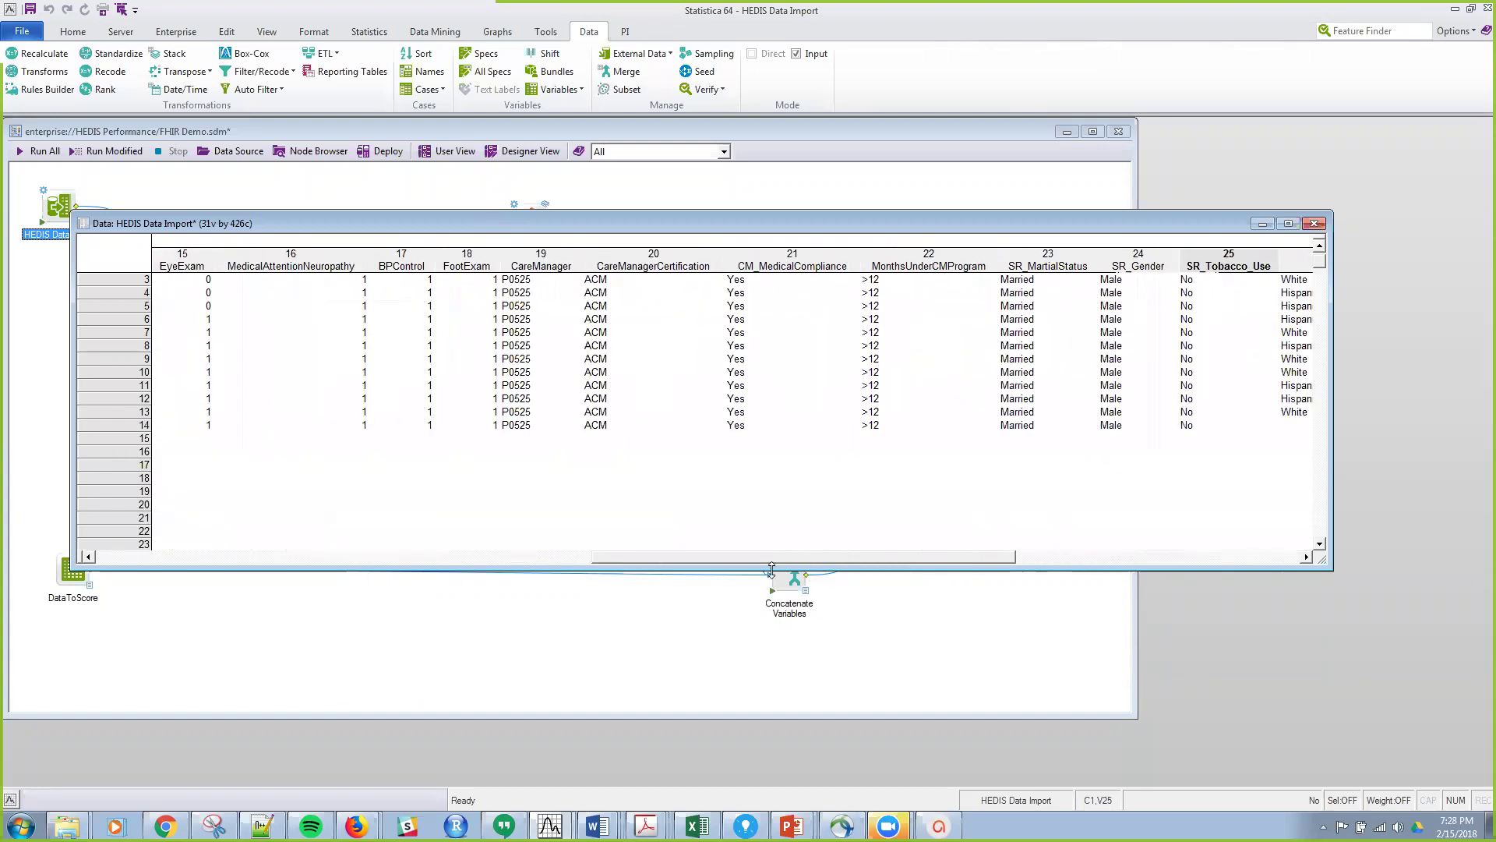
left_click(402, 264)
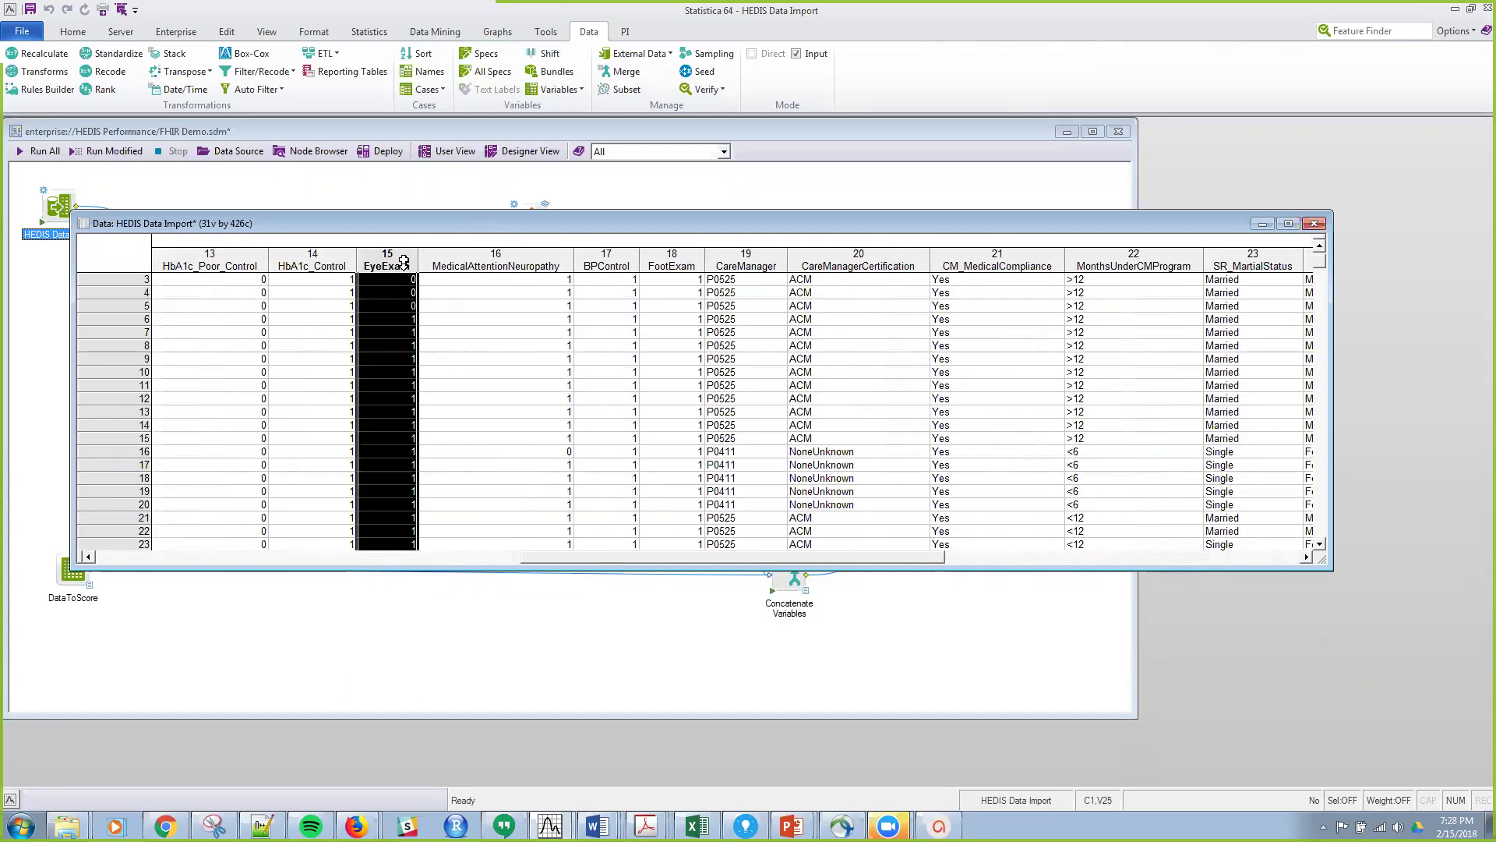
left_click(1262, 224)
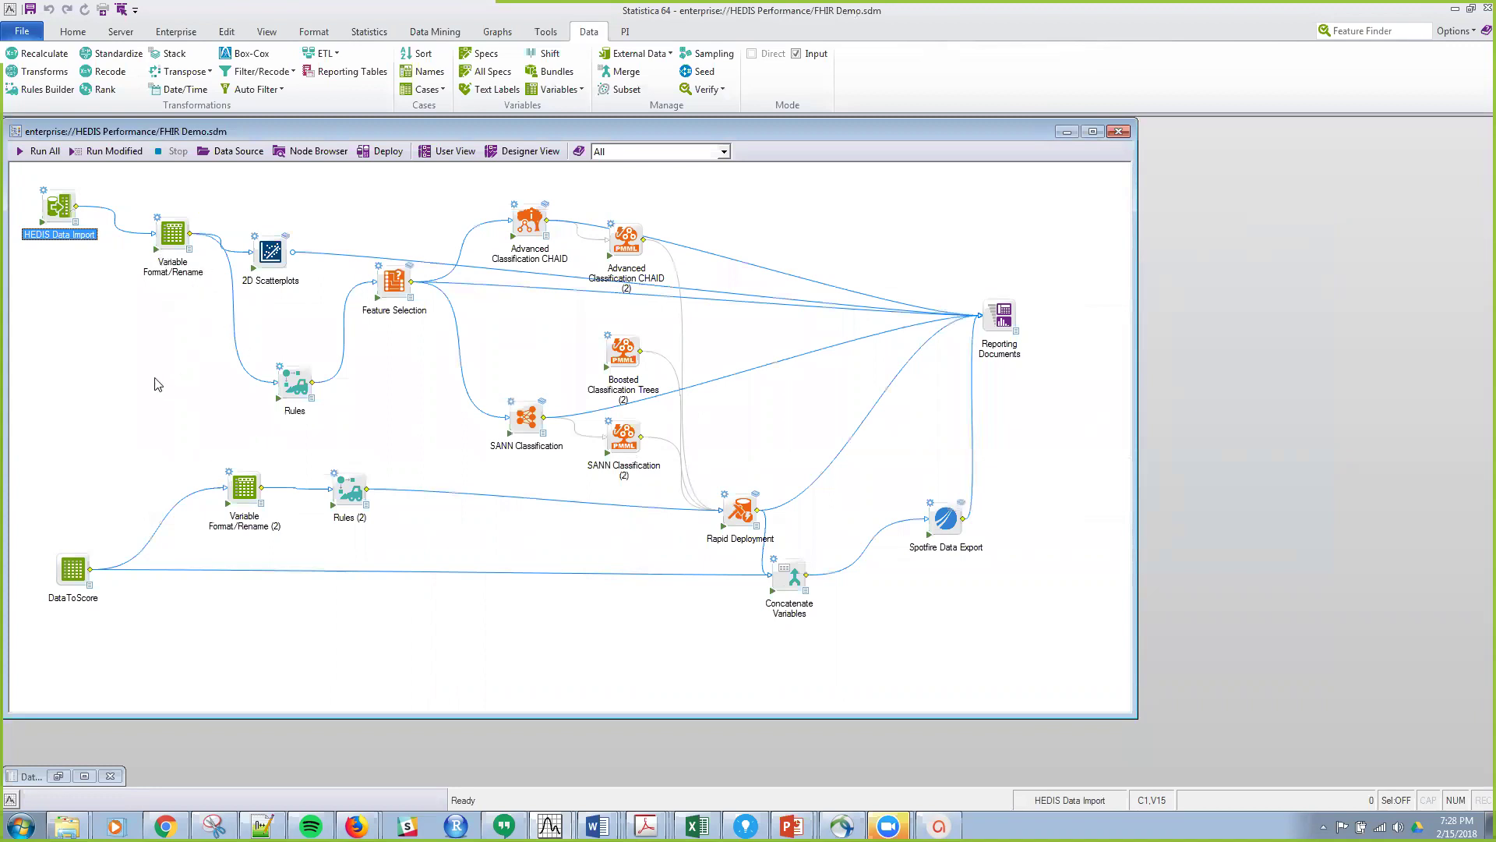
Open the 2D Scatterplots node's results to see BMI1 versus Age by EyeExam
left_click(160, 439)
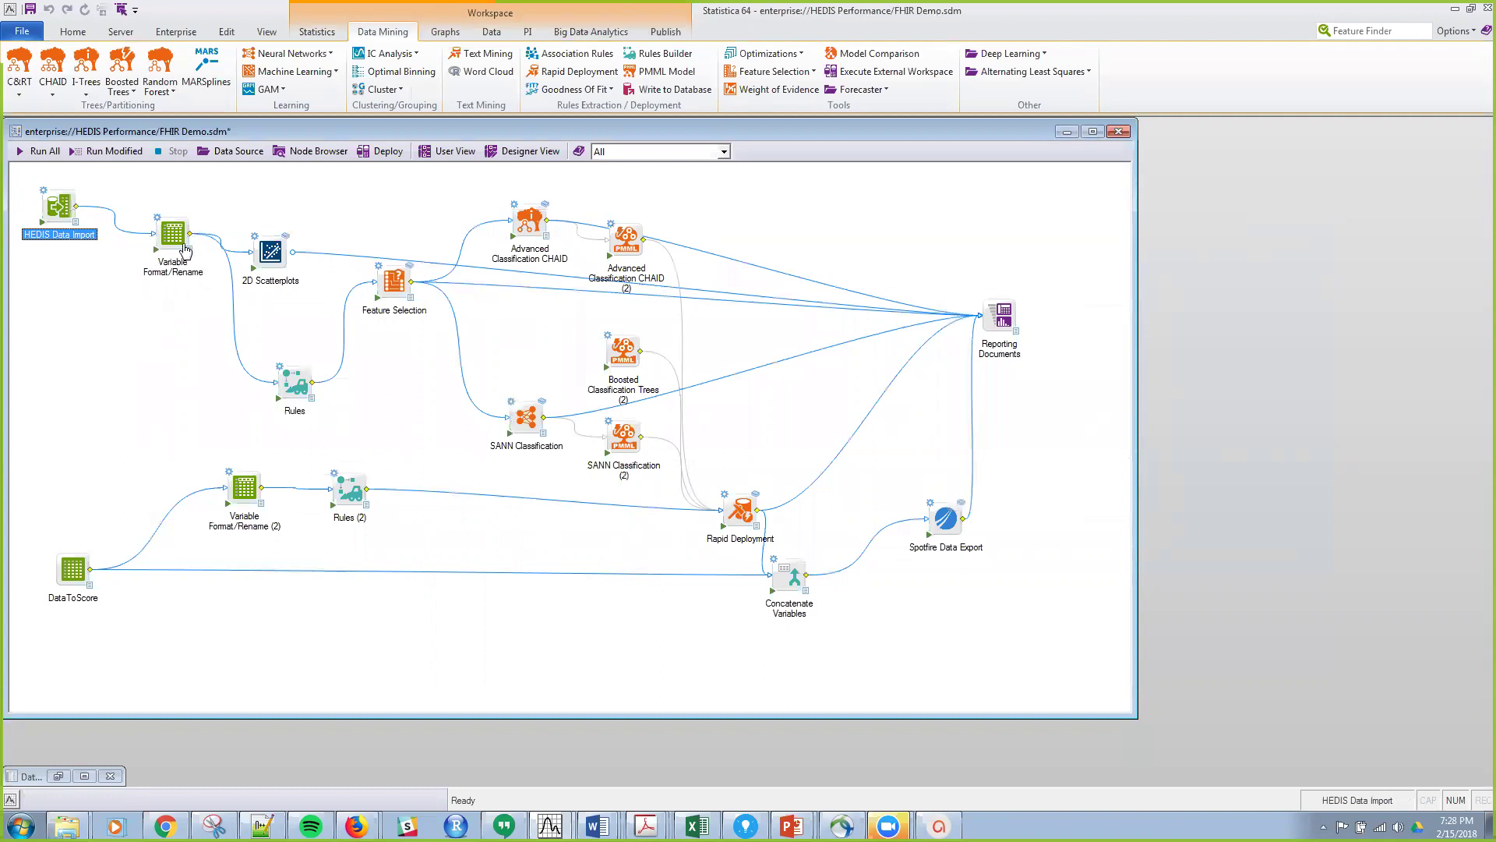
left_click(286, 242)
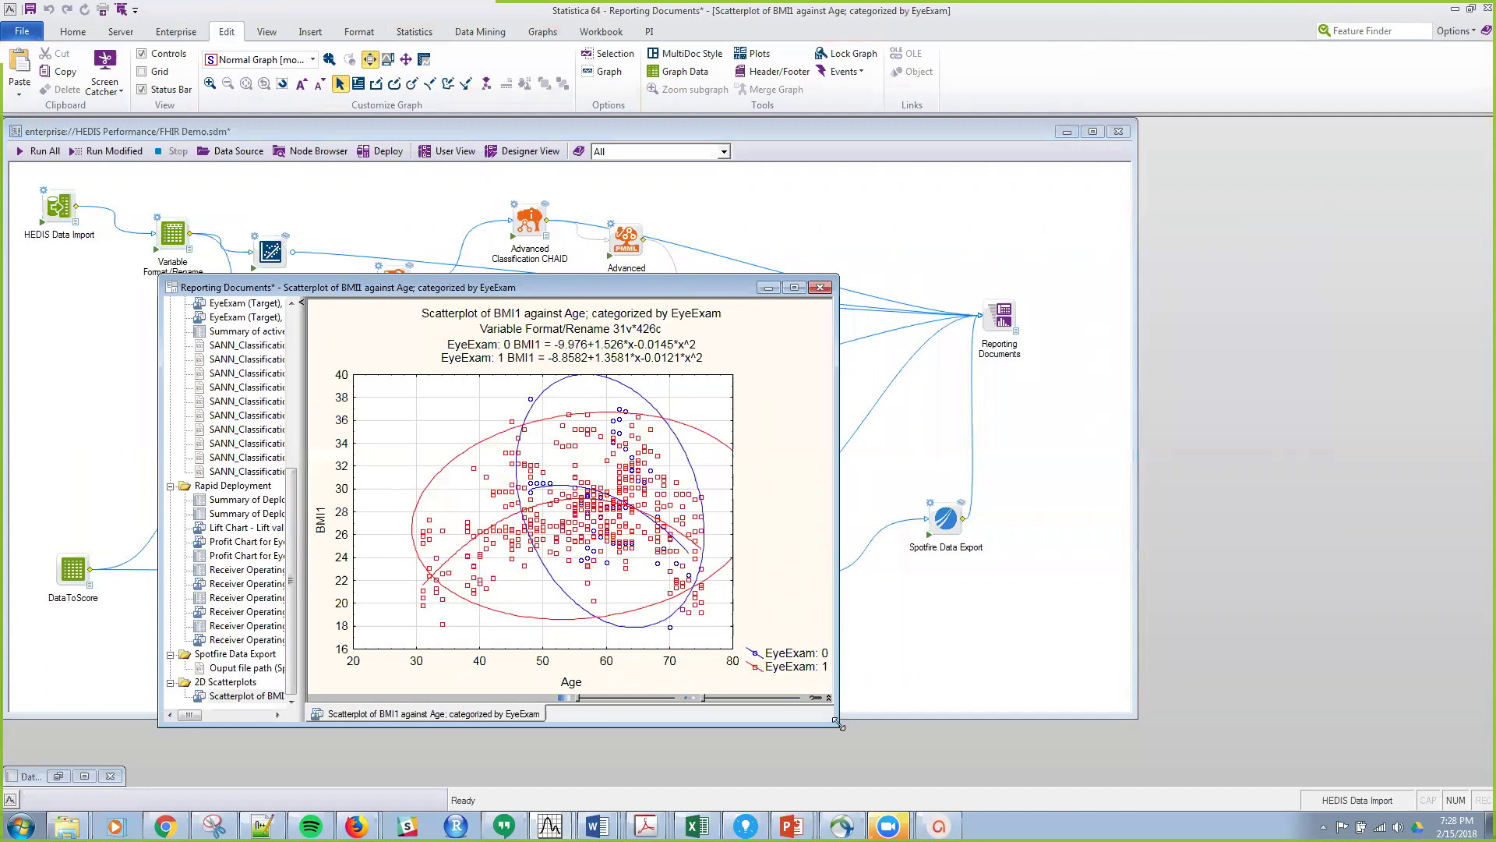
Maximize the Reporting Documents scatterplot window, then return to the FHIR Demo diagram
double_click(443, 718)
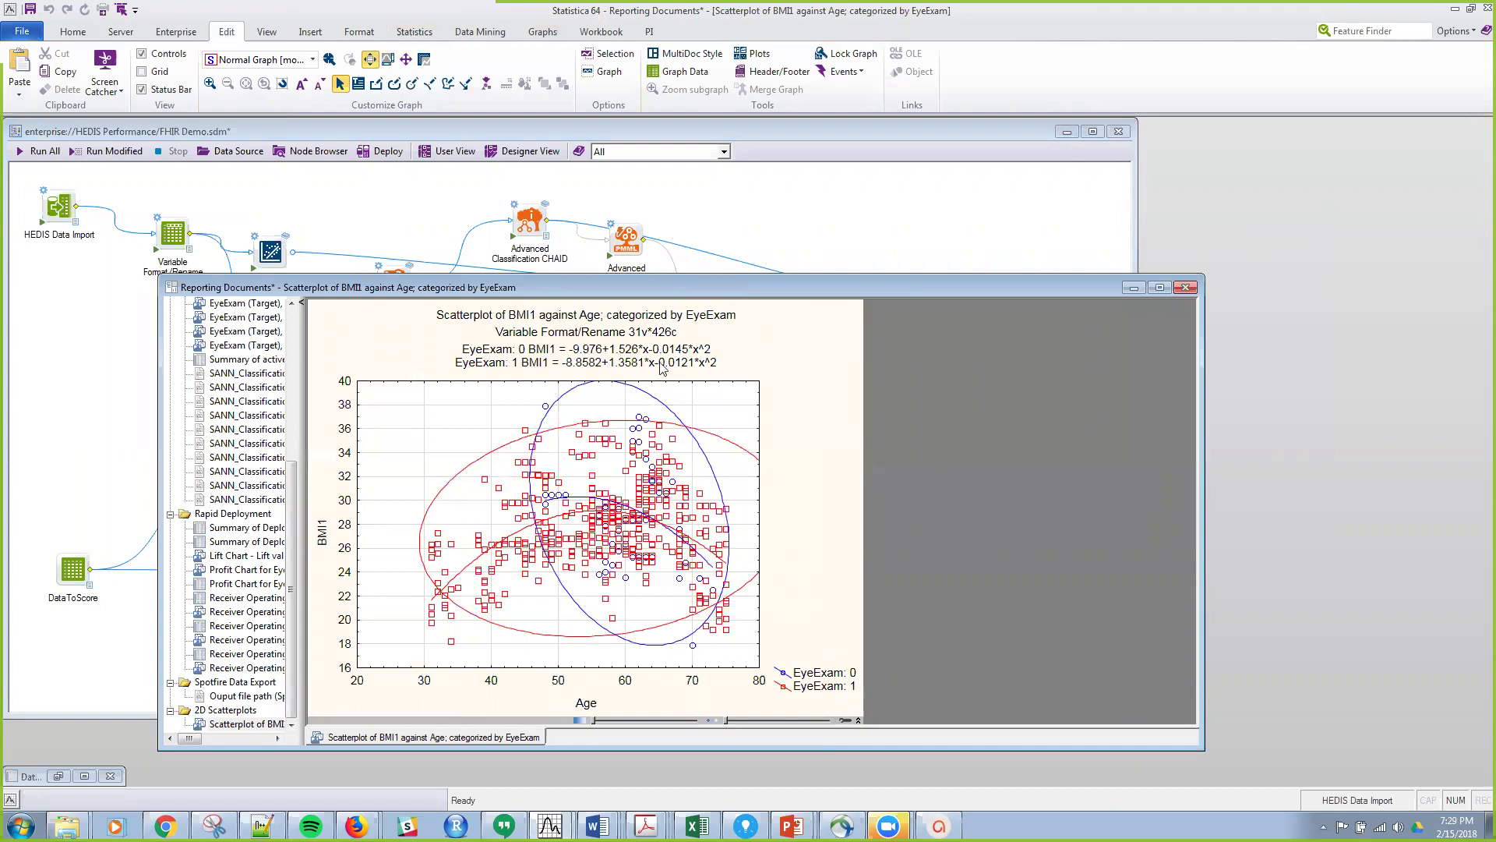
left_click(951, 225)
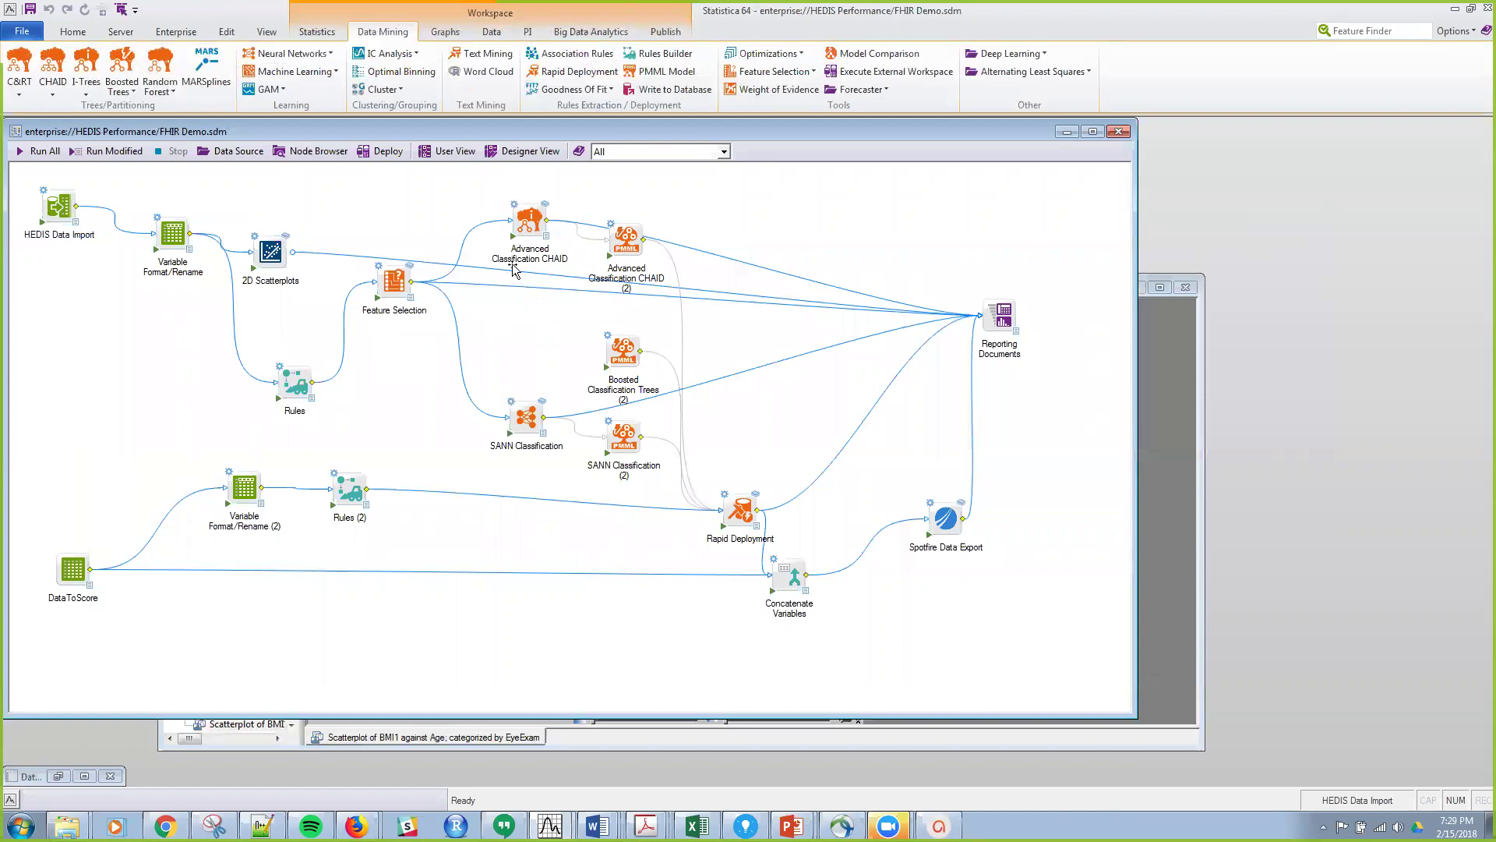
Open the Advanced Classification CHAID node's tree graph report for EyeExam
left_click(548, 208)
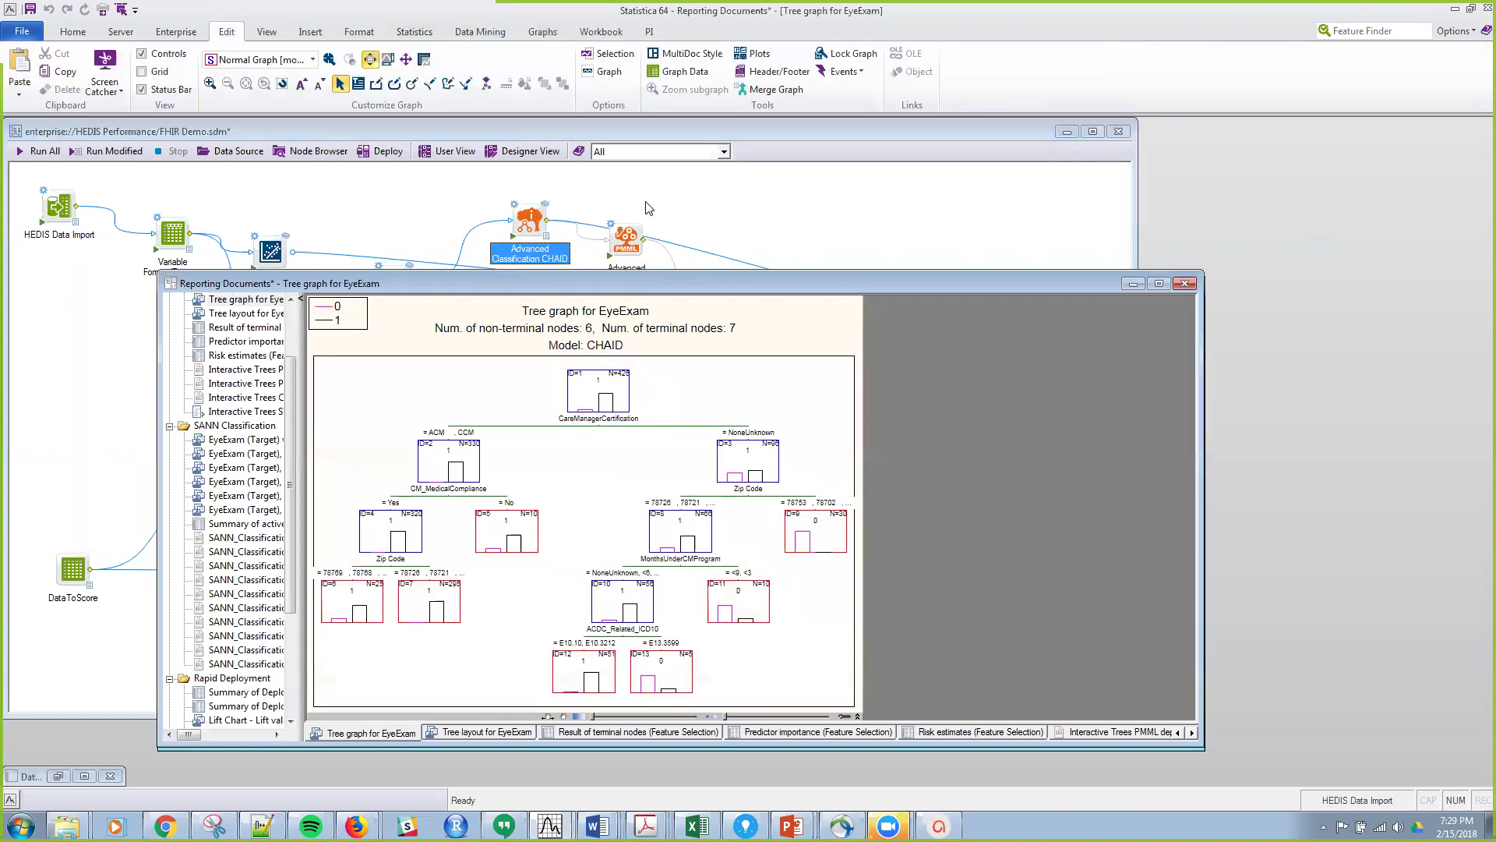
left_click(653, 201)
left_click(545, 209)
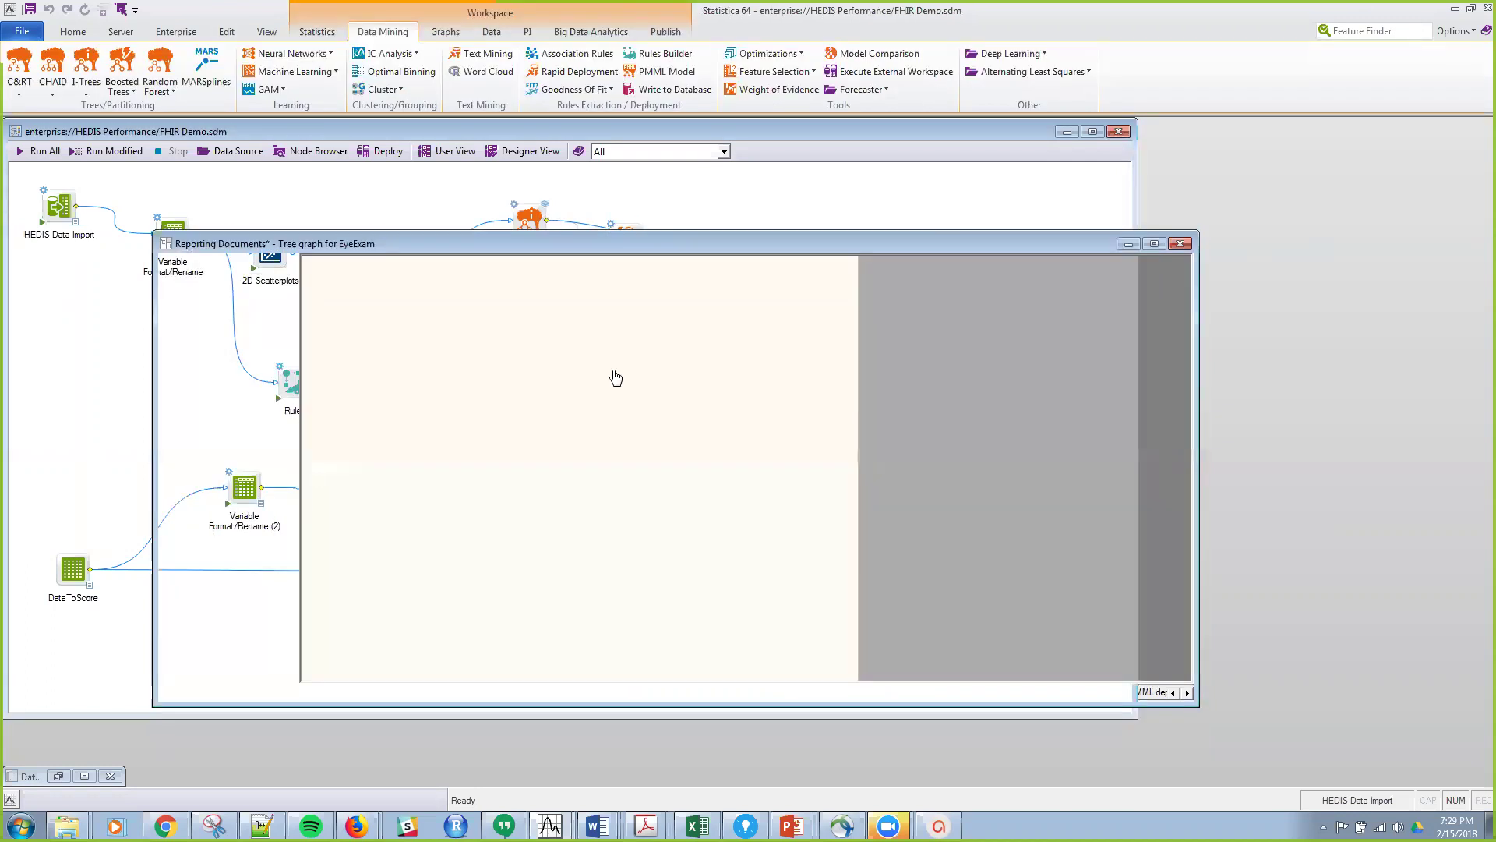
left_click(1097, 705)
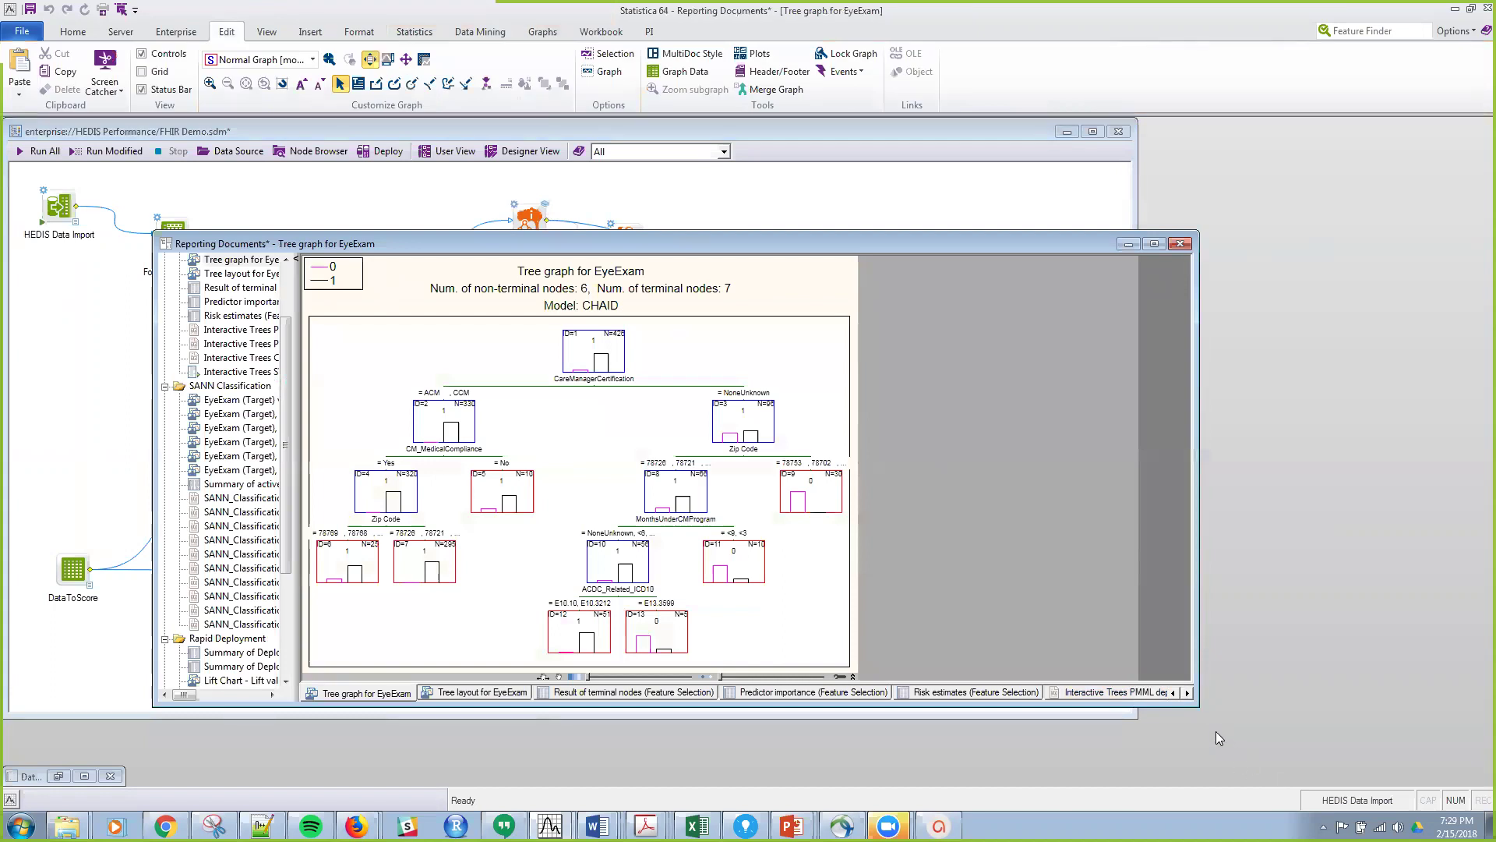
Resize the report window to study the CHAID tree's CareManagerCertification, CM_MedicalCompliance and Zip Code splits
left_click_drag(1190, 700, 1298, 772)
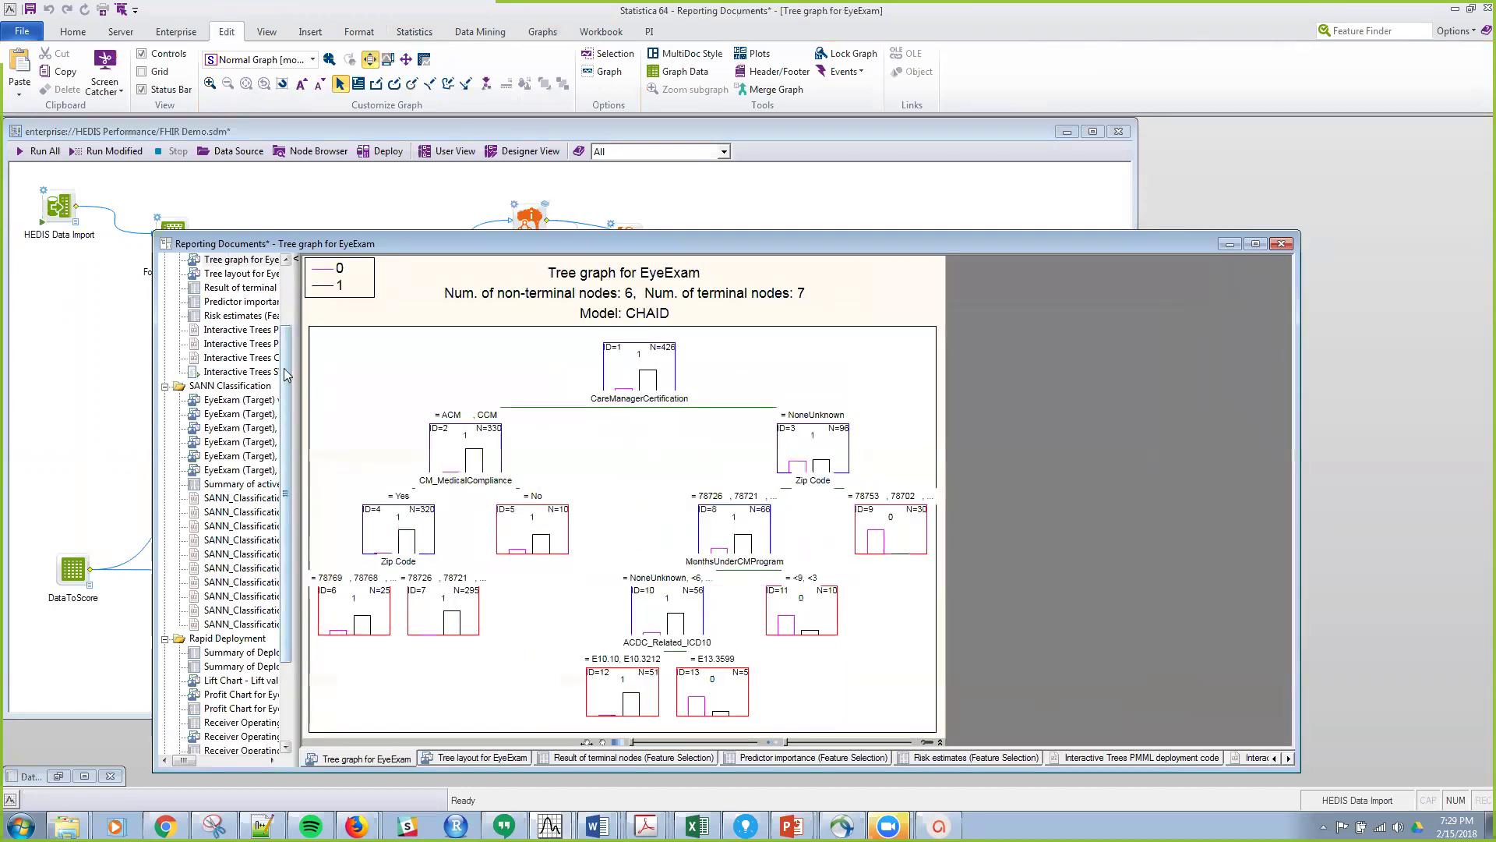
scroll(285, 387, "up", 2)
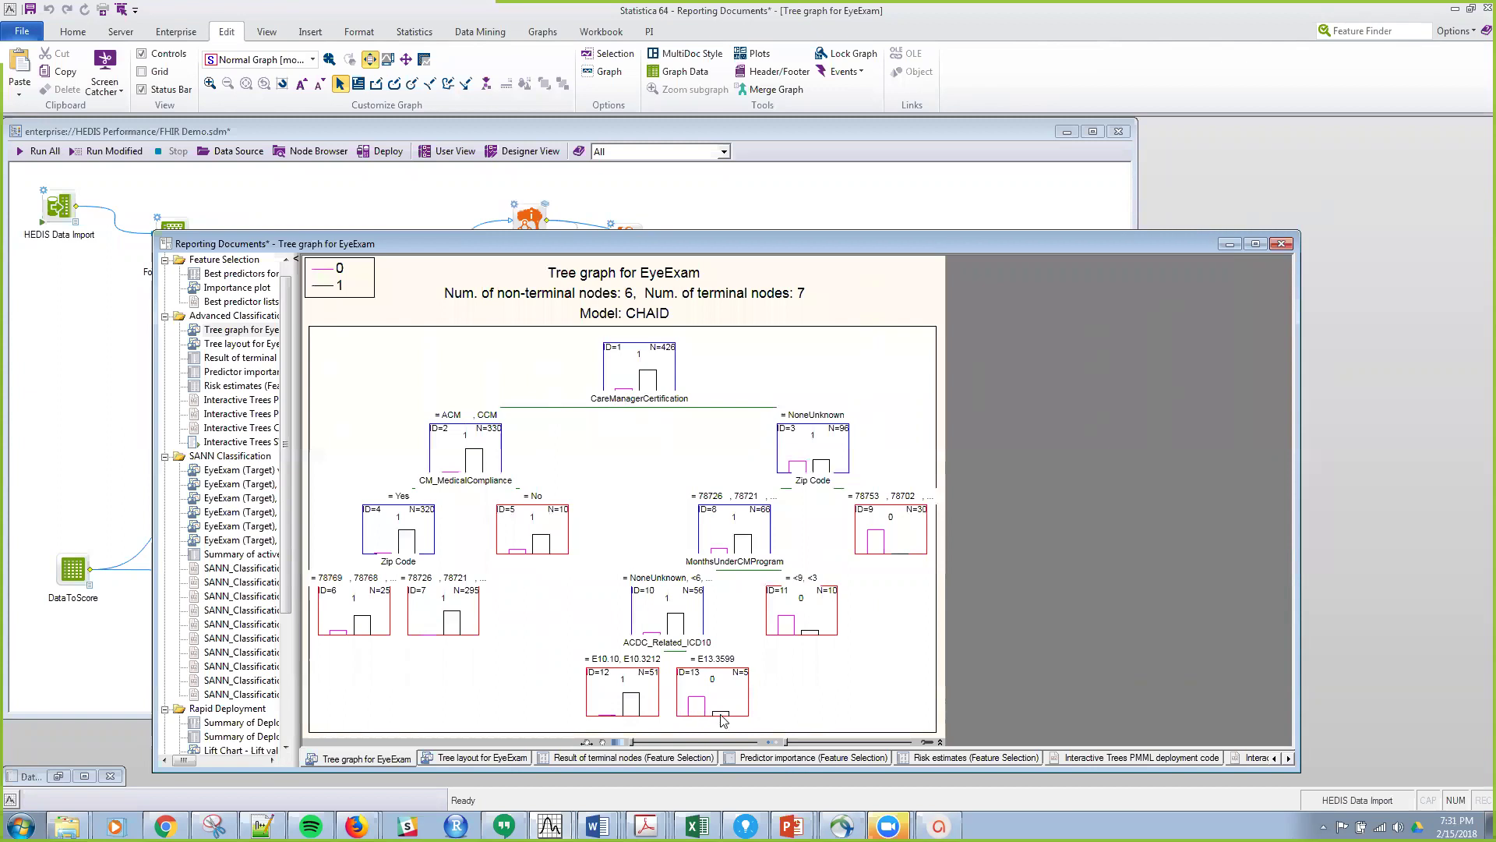
Open the DataToScore spreadsheet, scroll through its columns, then minimize it
mouse_move(723, 720)
left_click(124, 583)
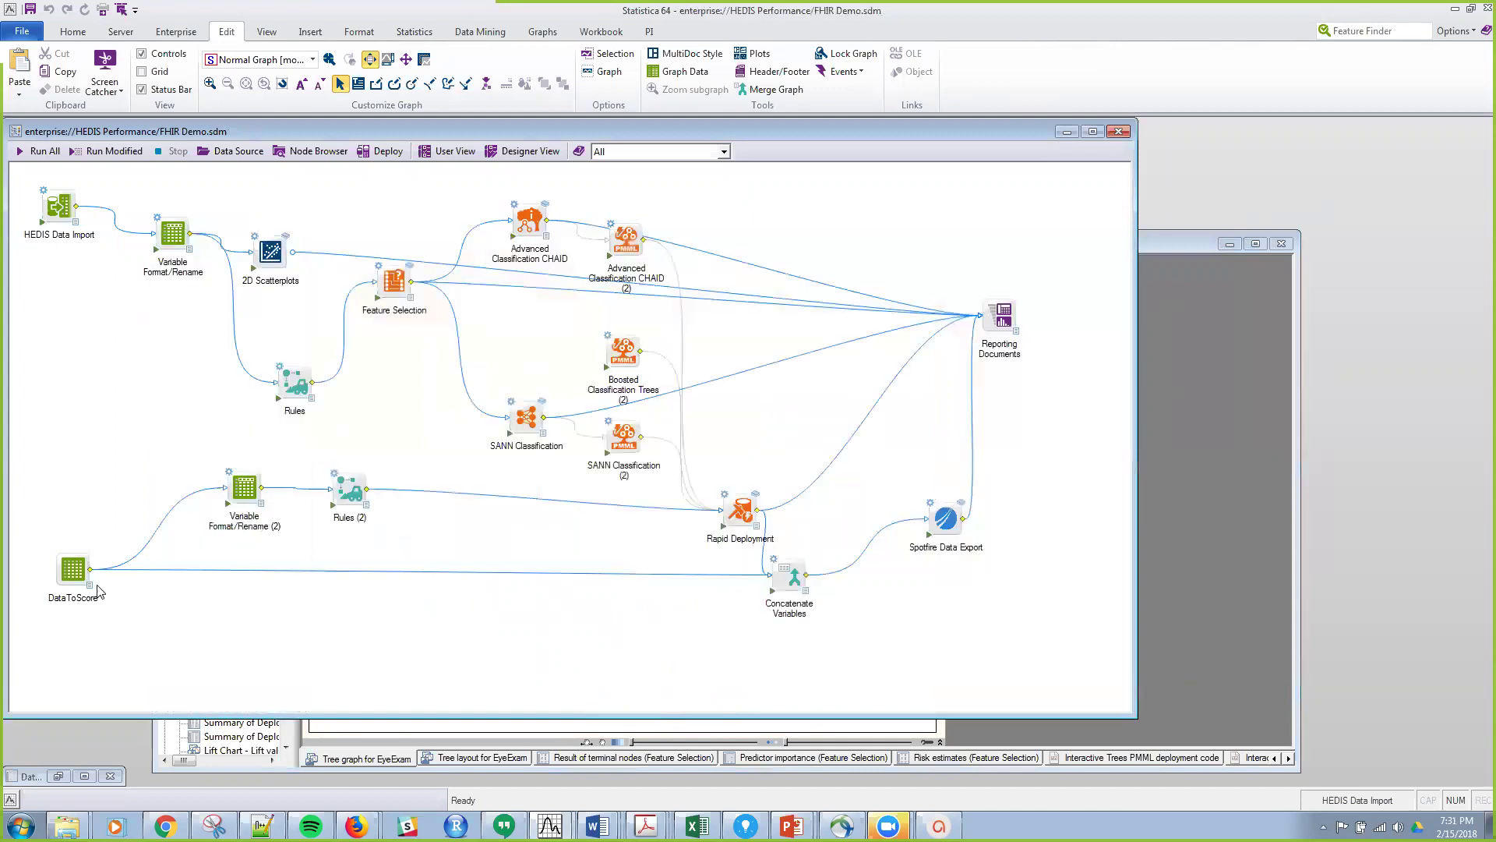
double_click(91, 593)
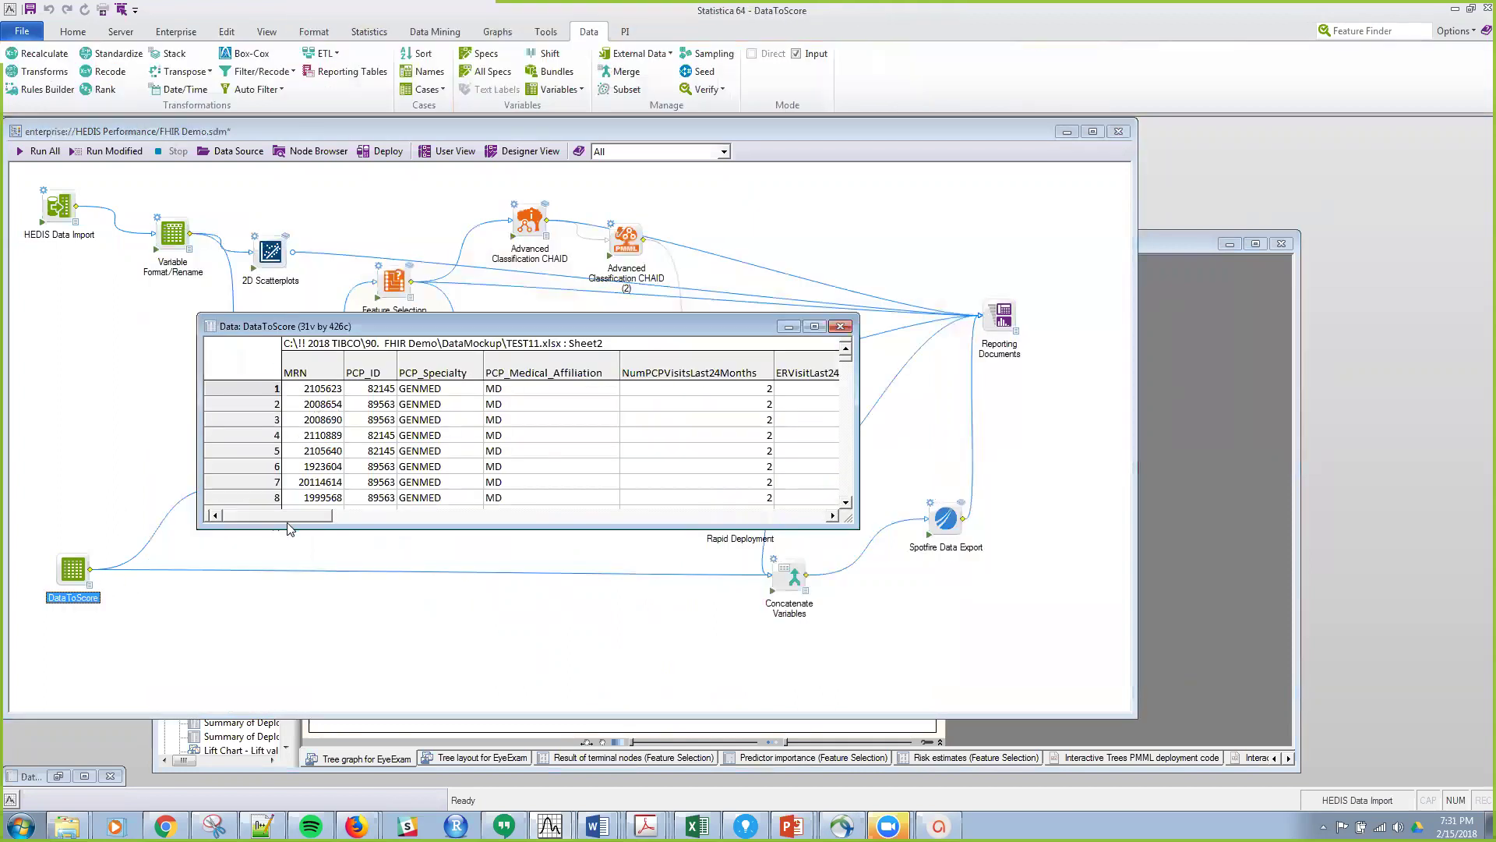
left_click_drag(282, 514, 699, 514)
left_click(318, 514)
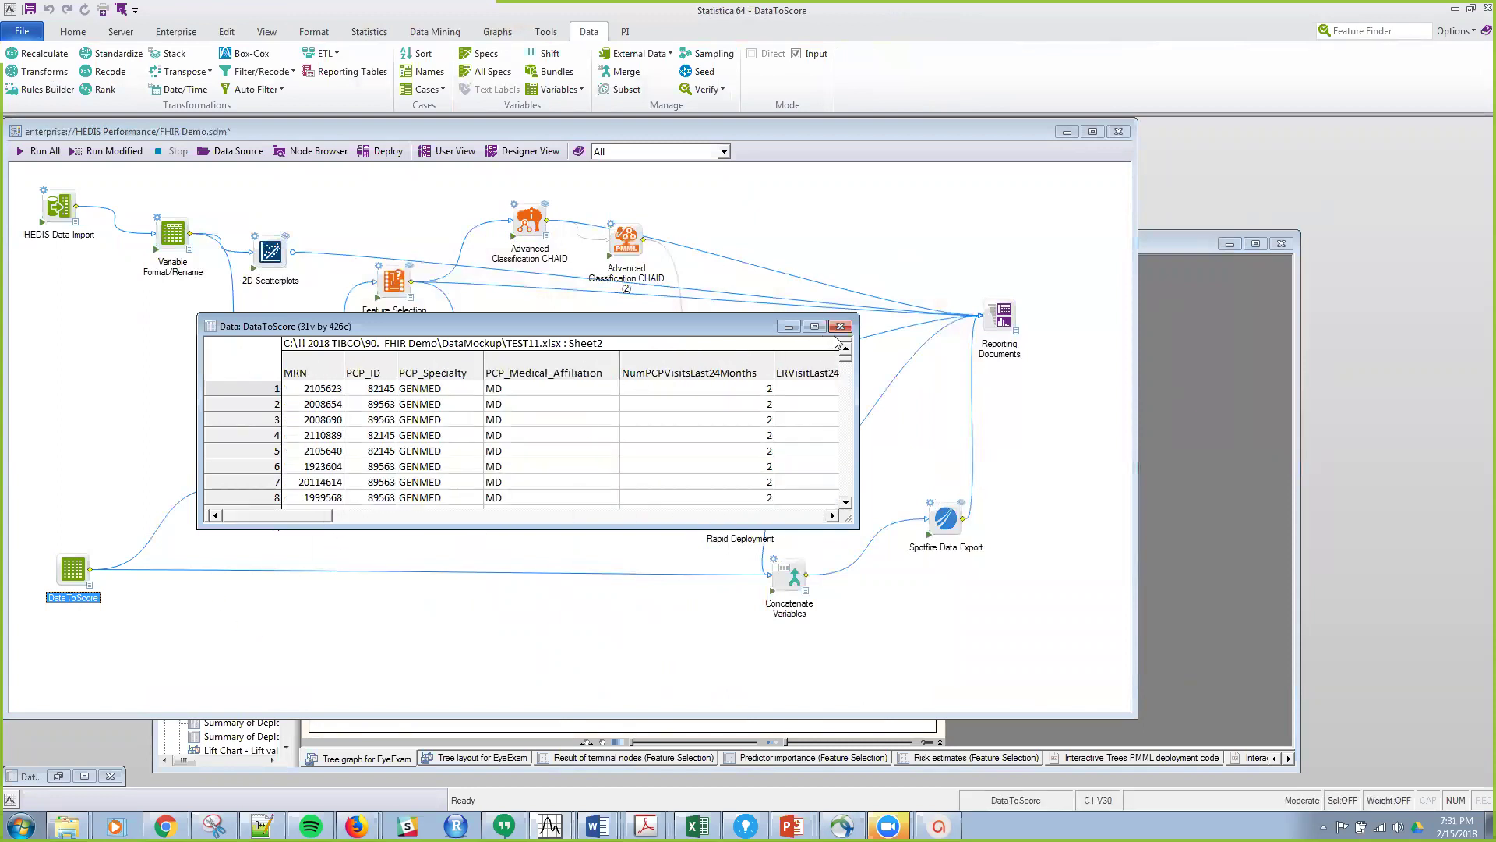
left_click(788, 325)
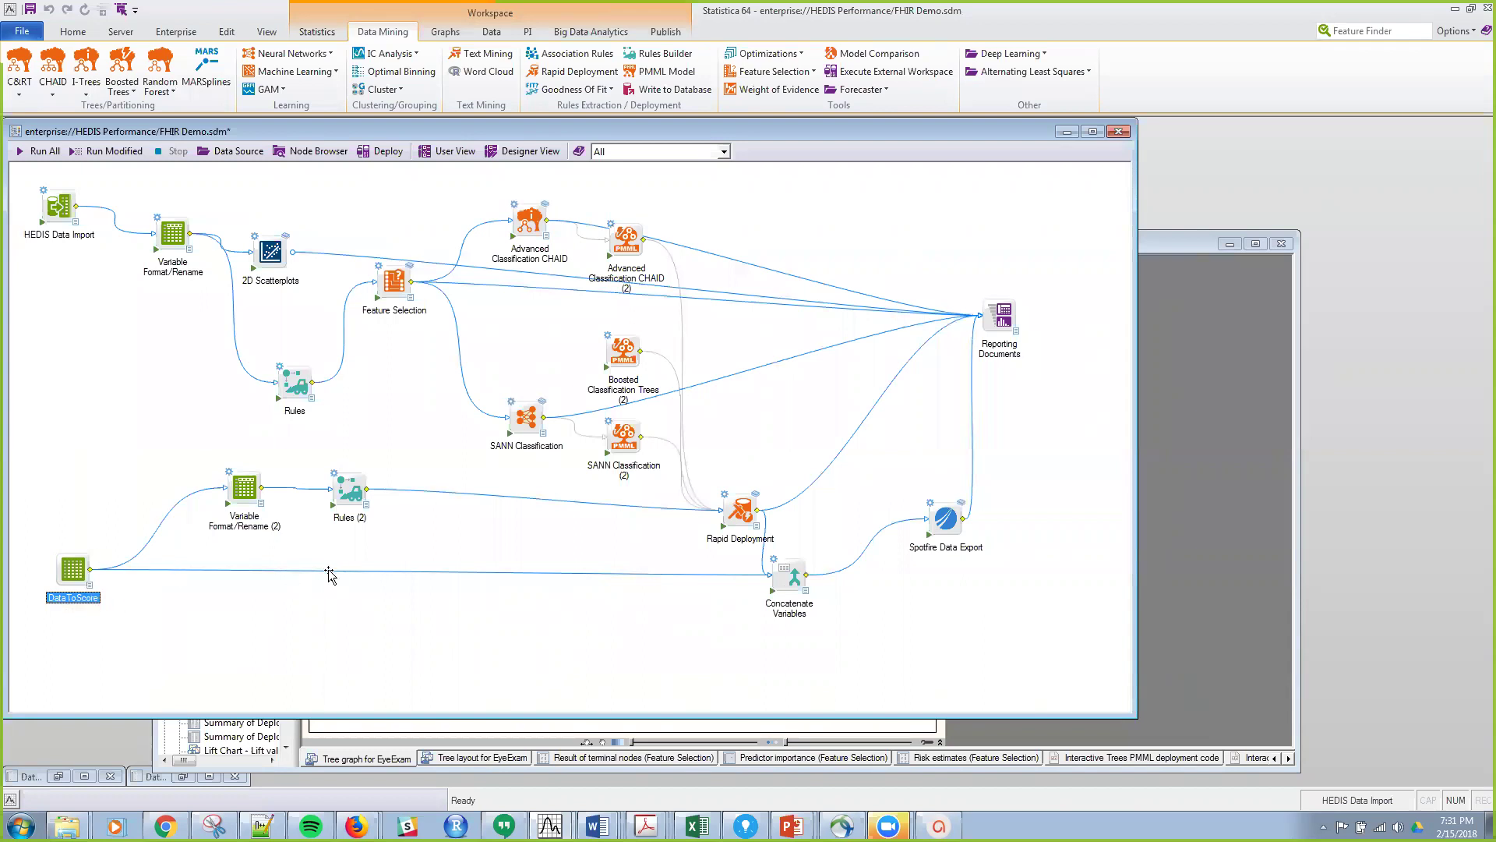
Open Reporting Documents, widen the report list, and show the Feature Selection Importance plot
double_click(1017, 334)
left_click_drag(295, 561, 620, 561)
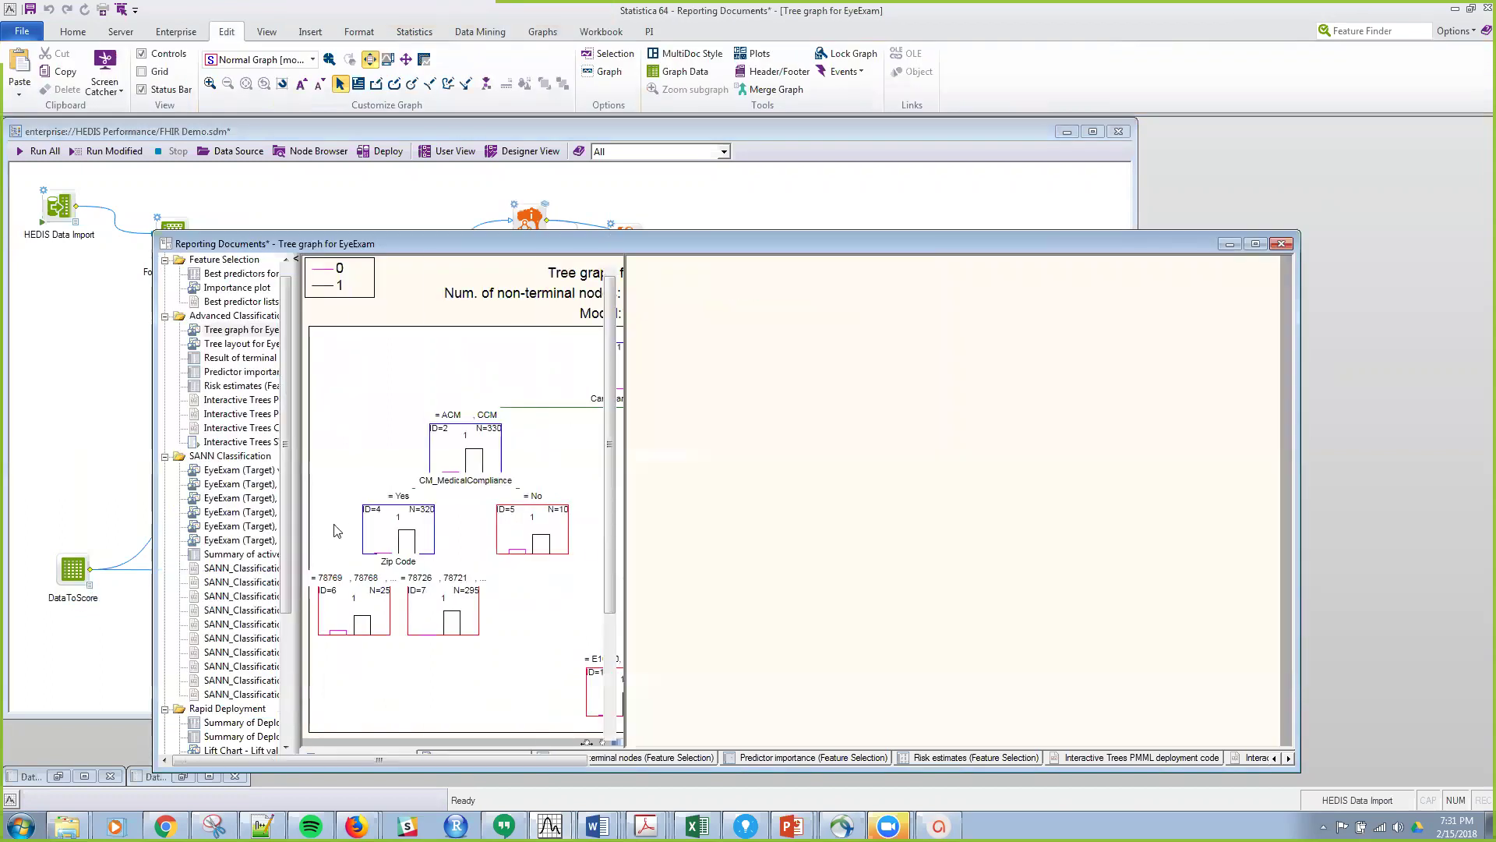
left_click(226, 287)
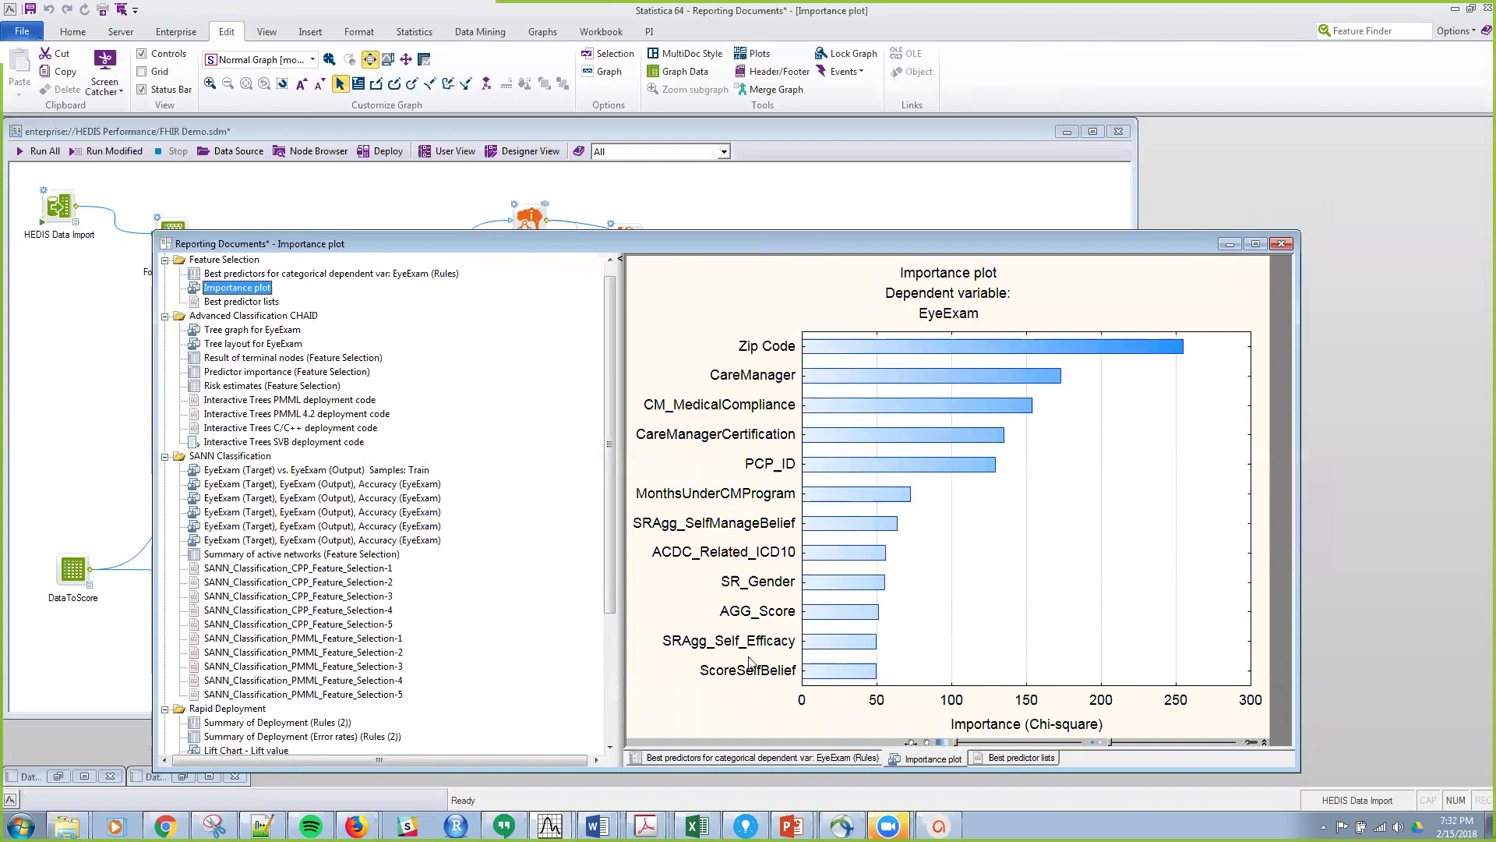
Bring the FHIR Demo workspace window in front of the importance plot report
left_click(926, 212)
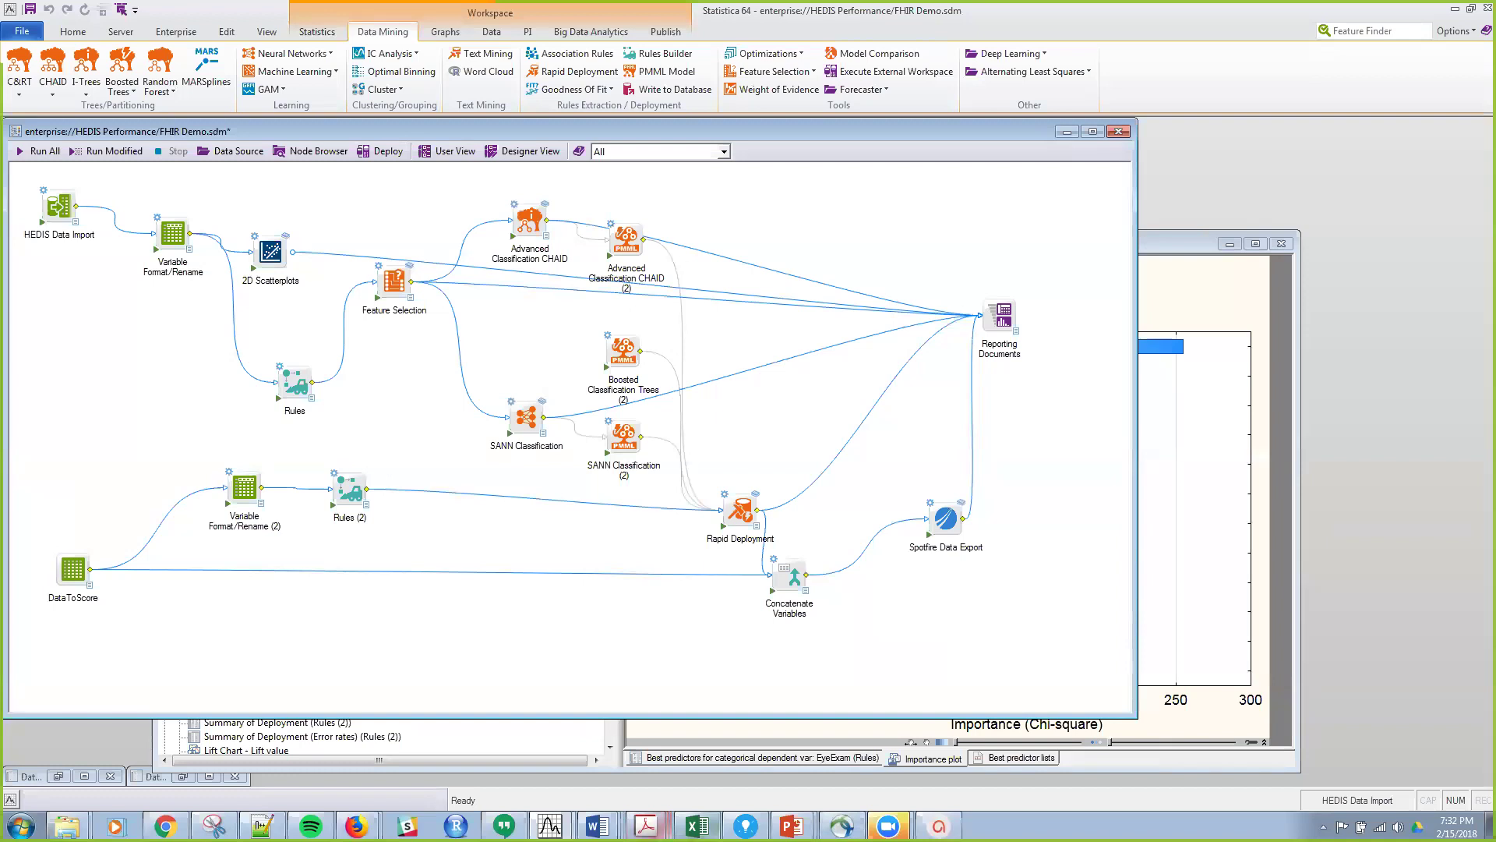
mouse_move(792, 826)
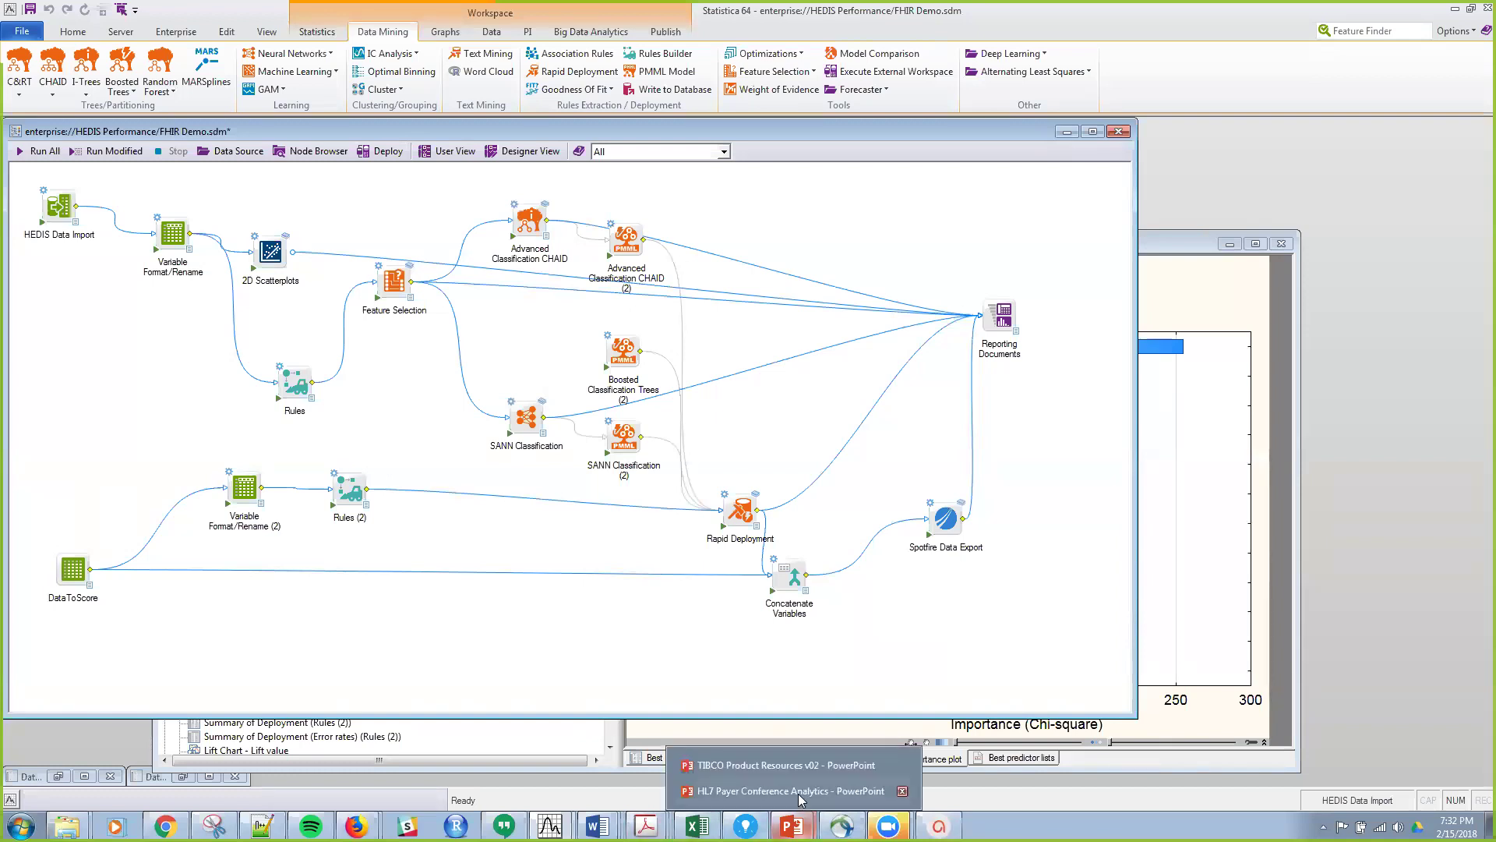